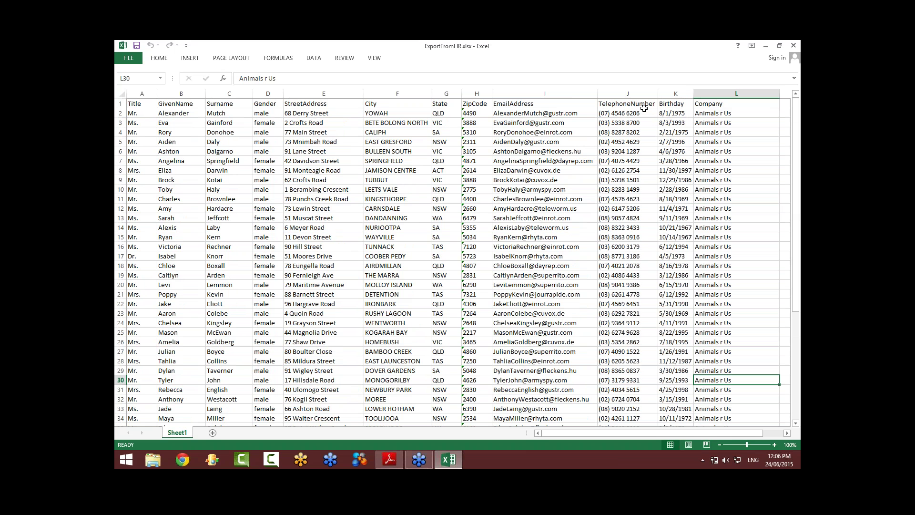
Step: Launch VETtrak from the desktop, log in with the account credentials and enter as VETtrak Pro
left_click(766, 46)
double_click(136, 257)
type("vettrak")
key("Tab")
type("vettrak")
key("Return")
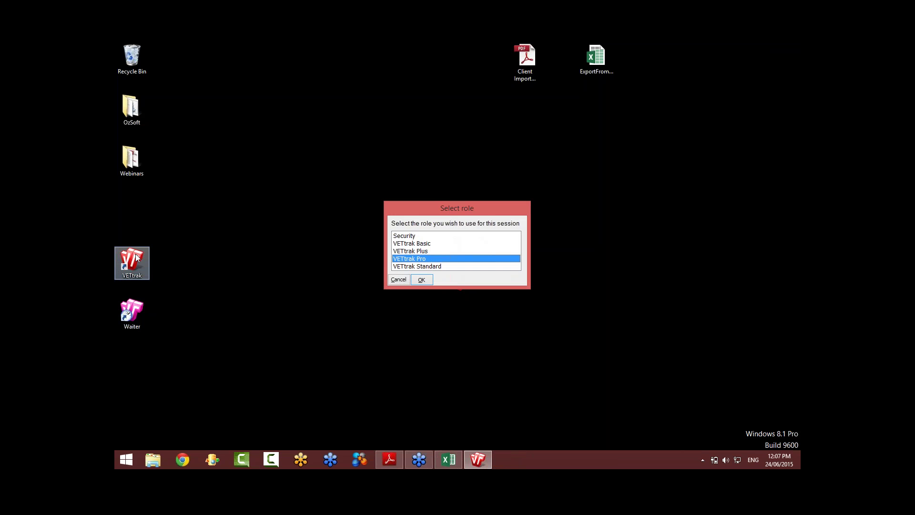
key("Return")
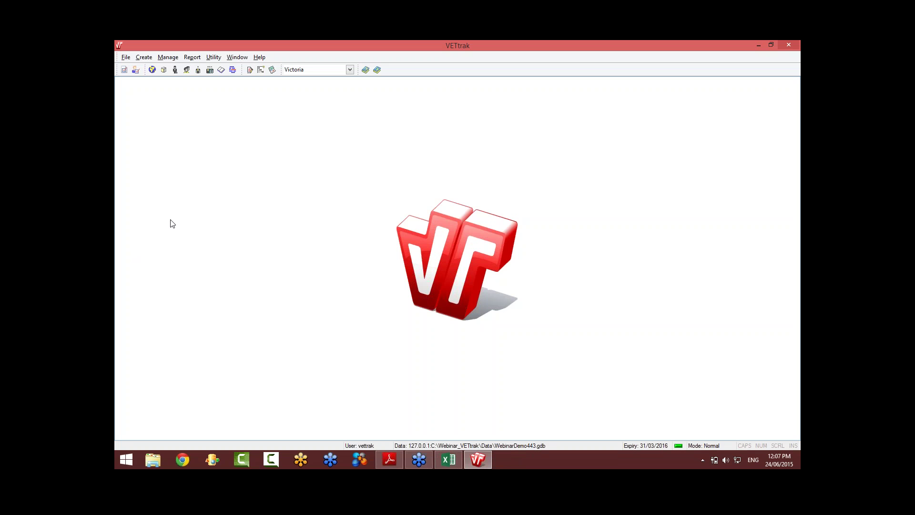
left_click(213, 58)
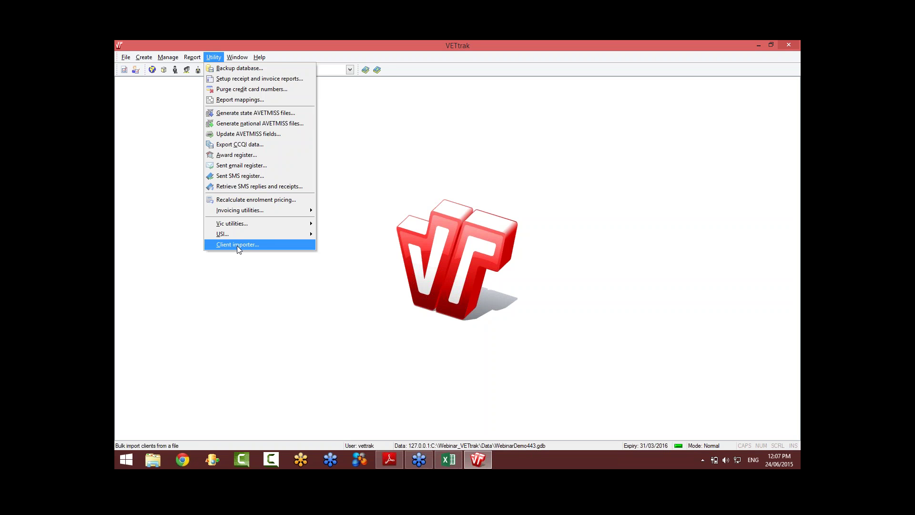
Step: Open the Client importer, view its list of importable columns, then close the wizard
left_click(238, 245)
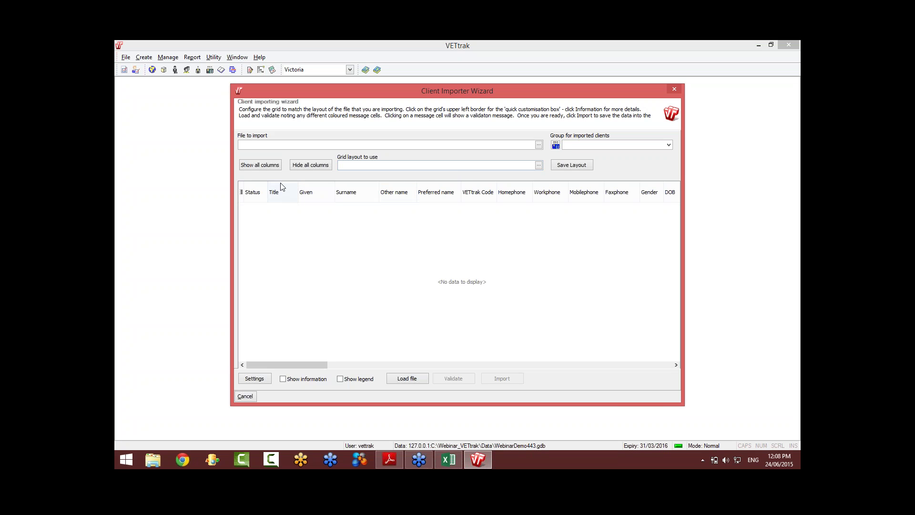
left_click(241, 192)
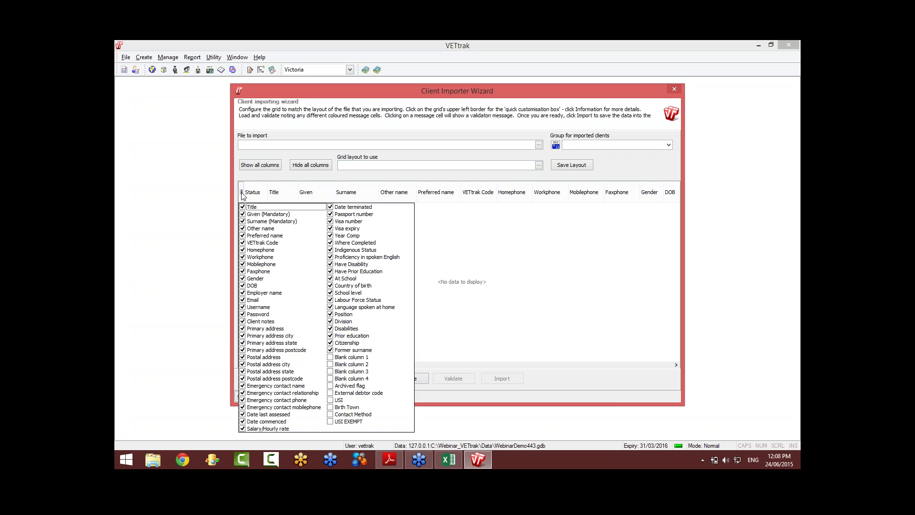
left_click(622, 170)
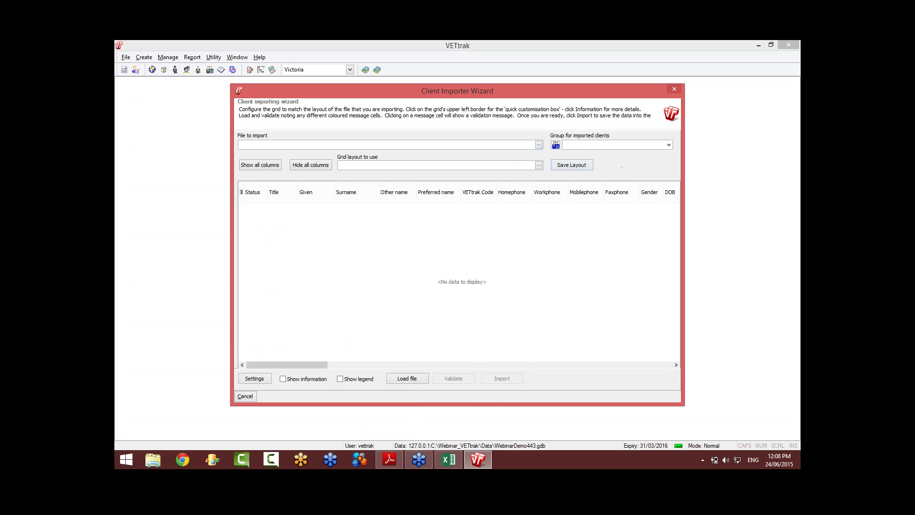
left_click(675, 91)
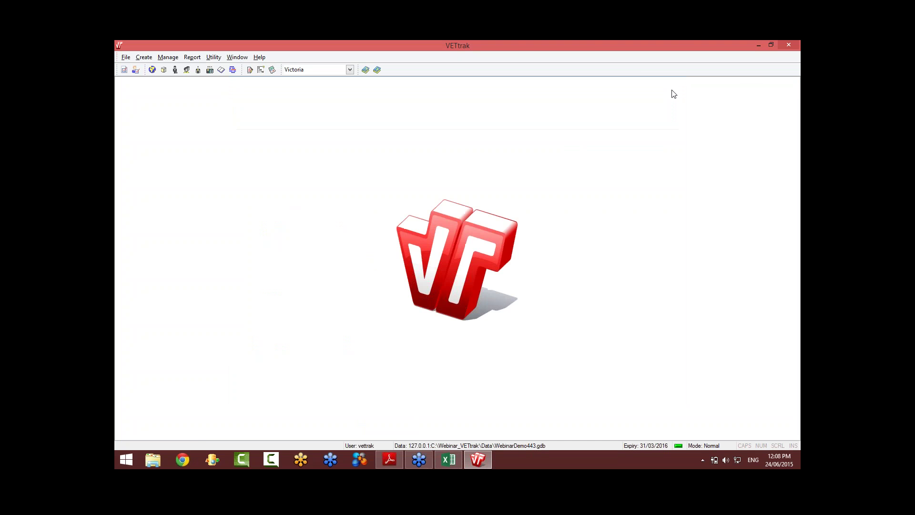
Step: Restore, move and widen the VETtrak window so it sits over the HR spreadsheet
left_click(771, 45)
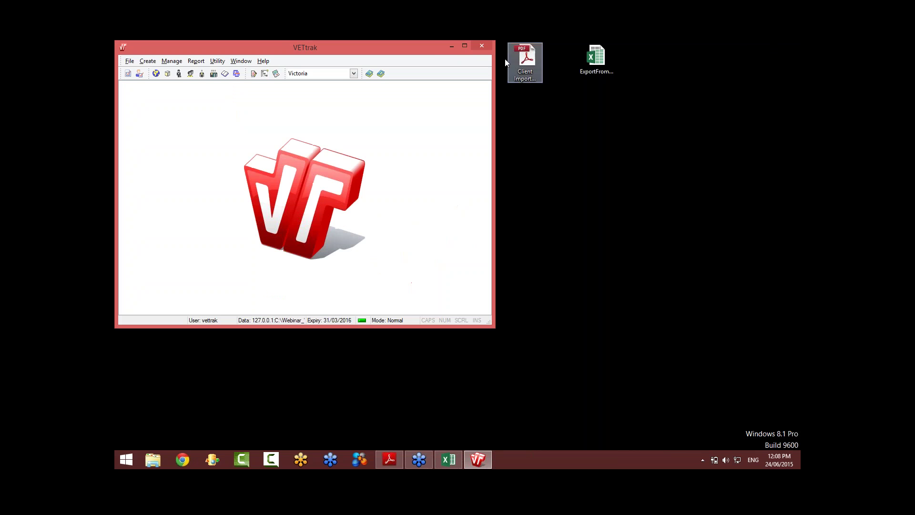
left_click_drag(431, 49, 467, 125)
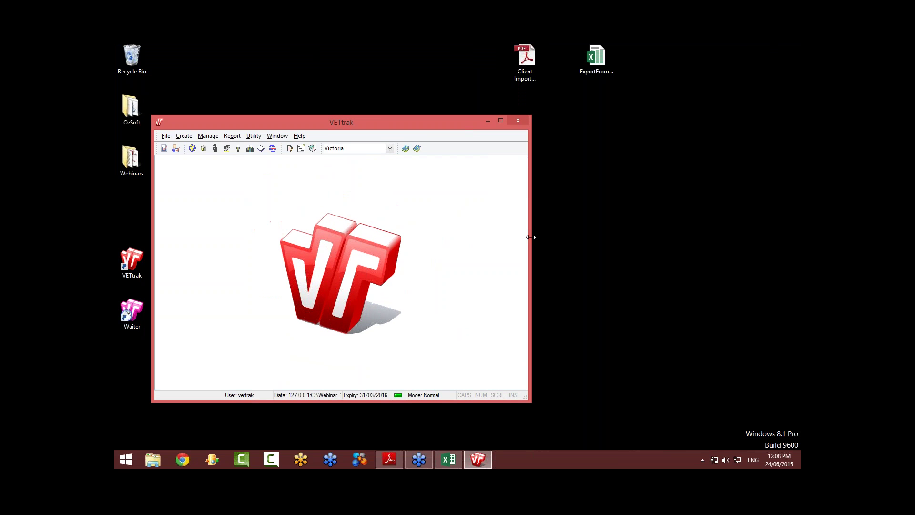
left_click_drag(530, 234, 754, 248)
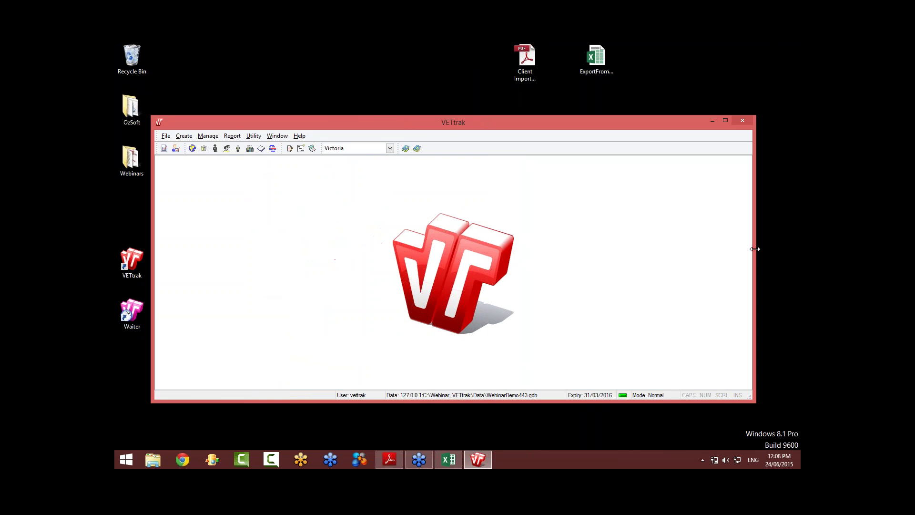
left_click(451, 462)
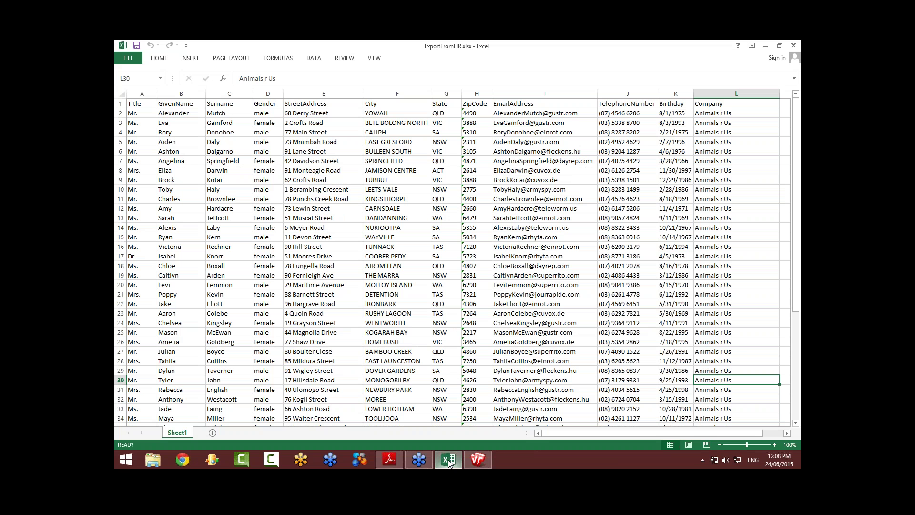
mouse_move(477, 460)
left_click(479, 426)
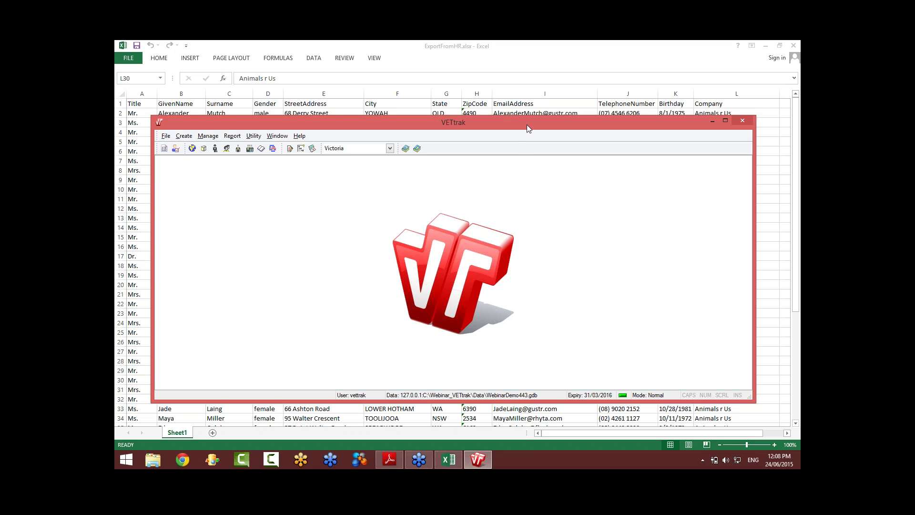
left_click_drag(527, 126, 523, 137)
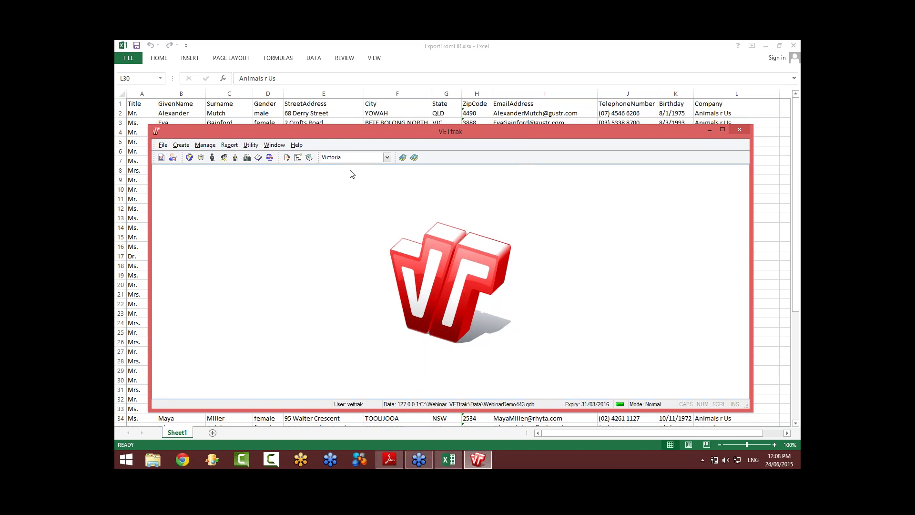
left_click(250, 146)
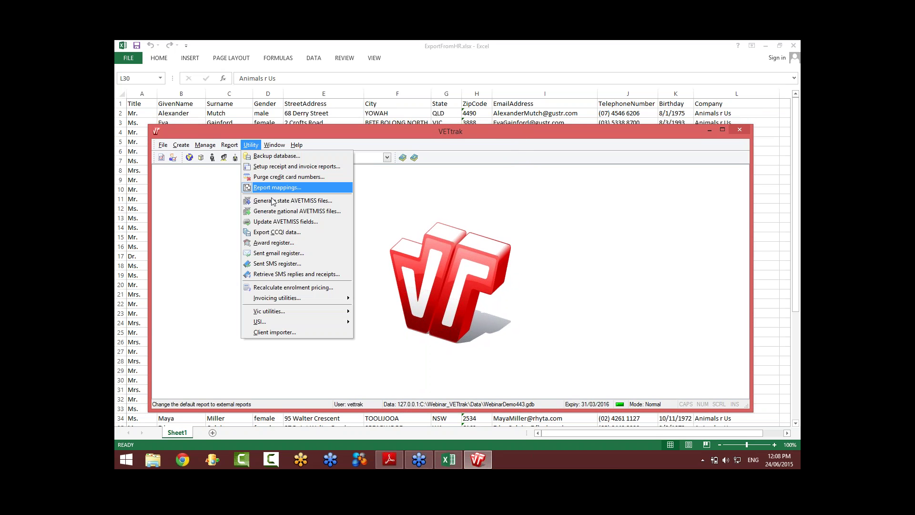
Step: Reopen the Client Importer Wizard, shorten its window and glance at the column list
left_click(305, 334)
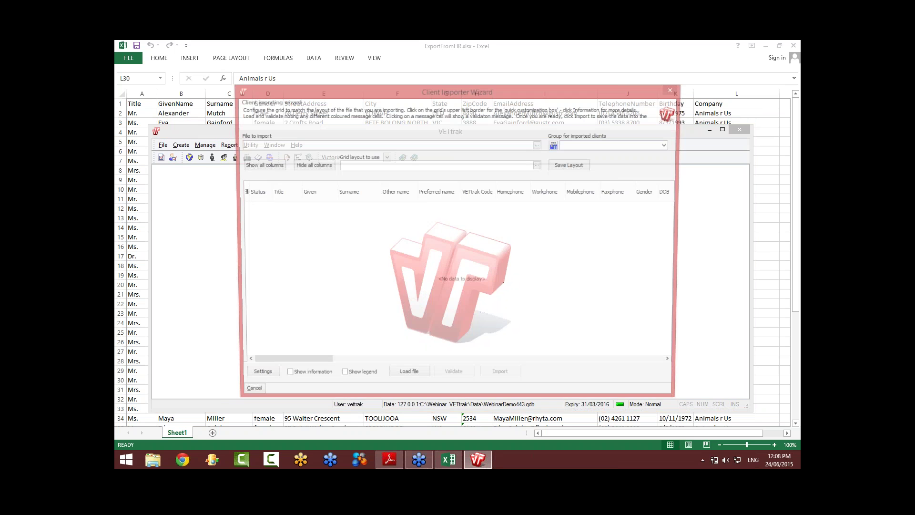
left_click_drag(531, 85, 531, 131)
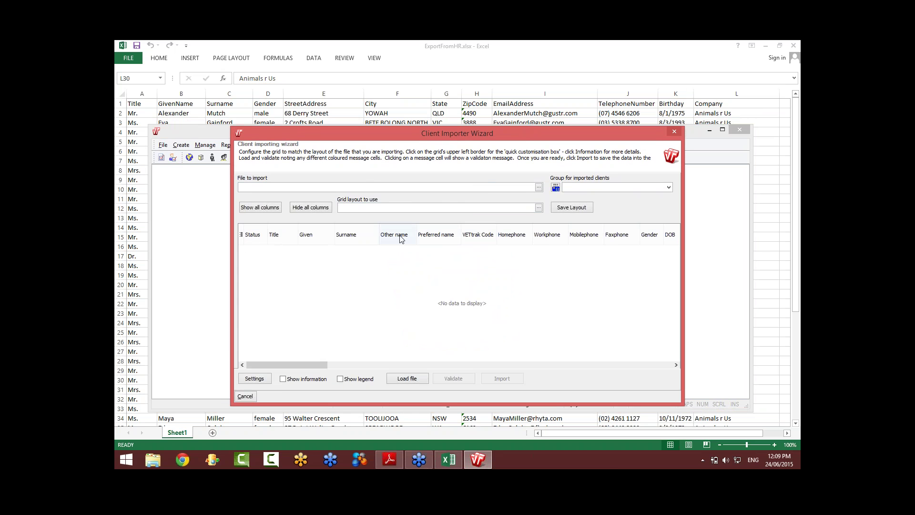
left_click(242, 235)
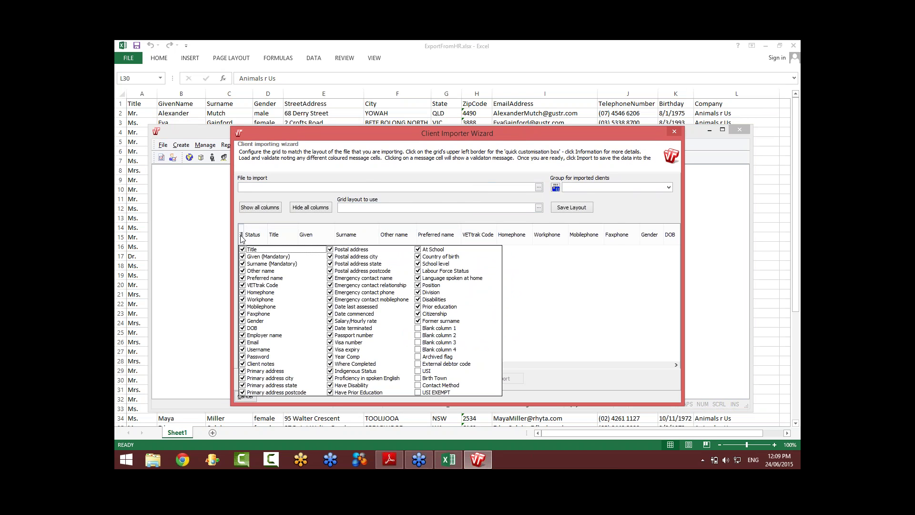
left_click(241, 236)
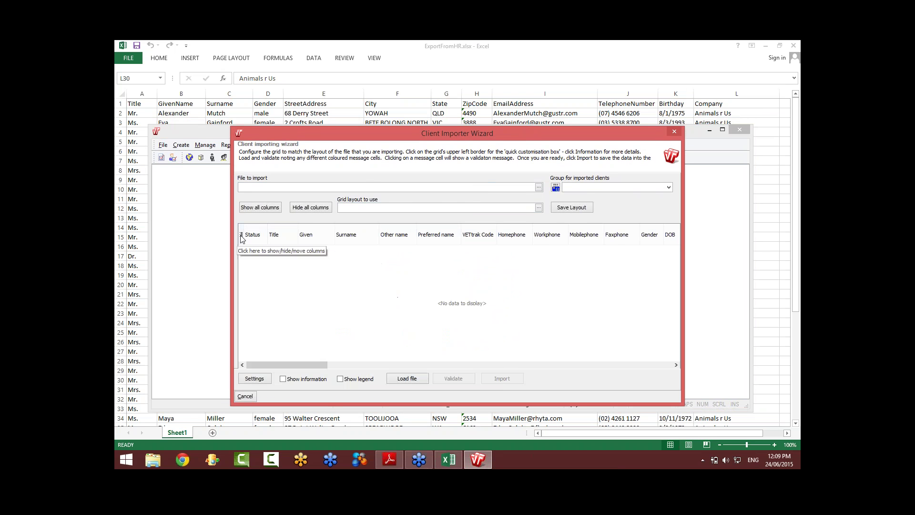
Step: Hide all optional columns so the grid shows only Given and Surname
left_click(310, 208)
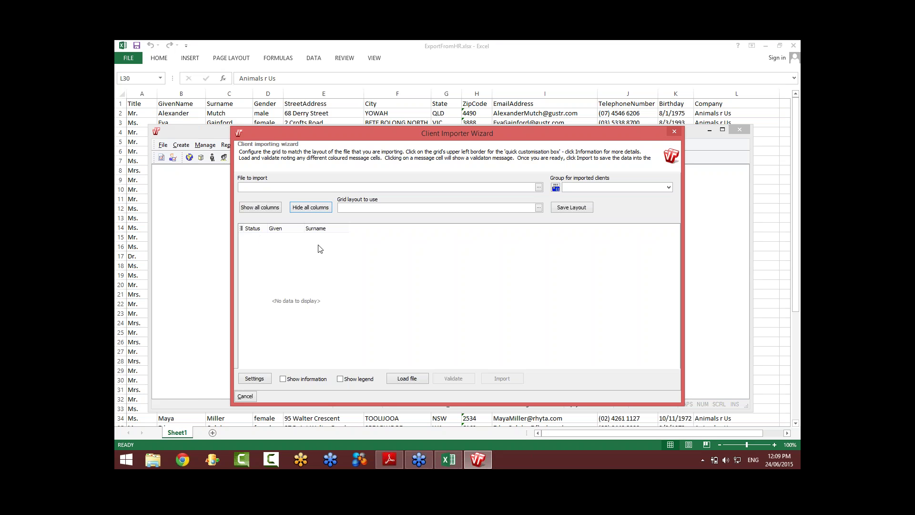
left_click(273, 208)
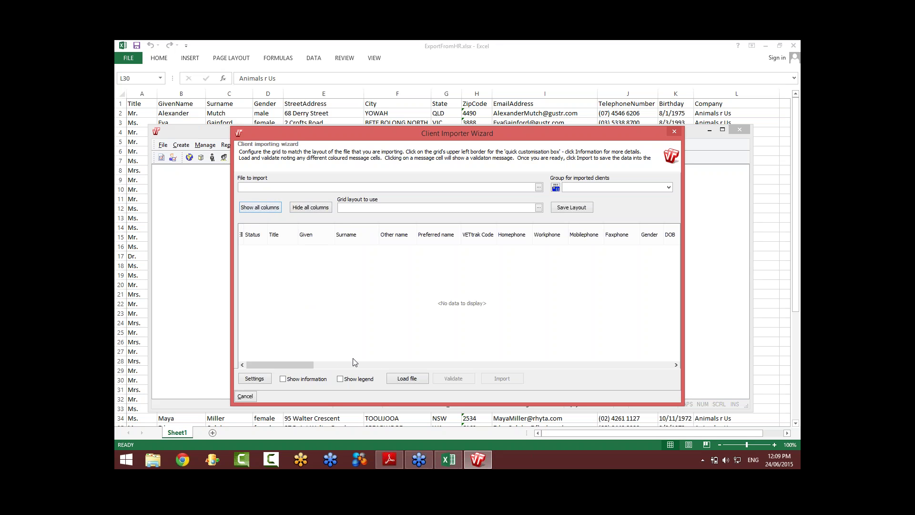
left_click_drag(315, 365, 295, 366)
left_click(316, 208)
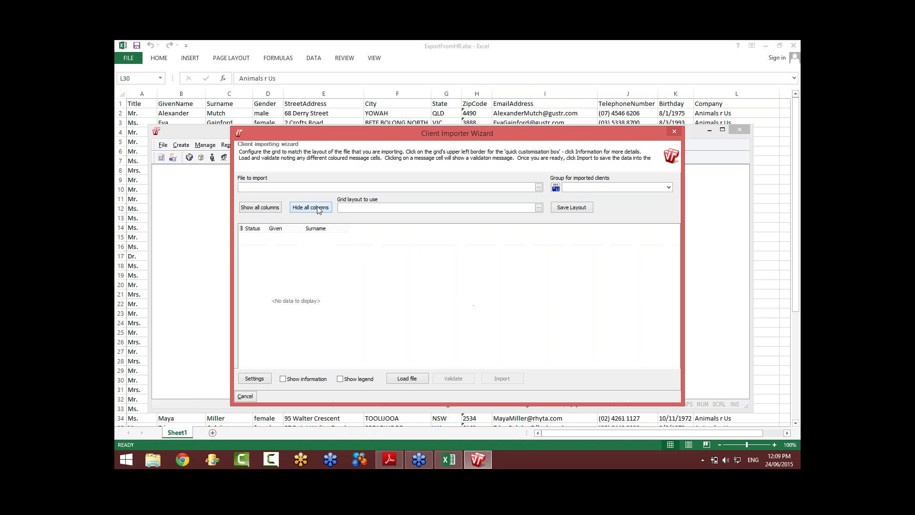
left_click(242, 229)
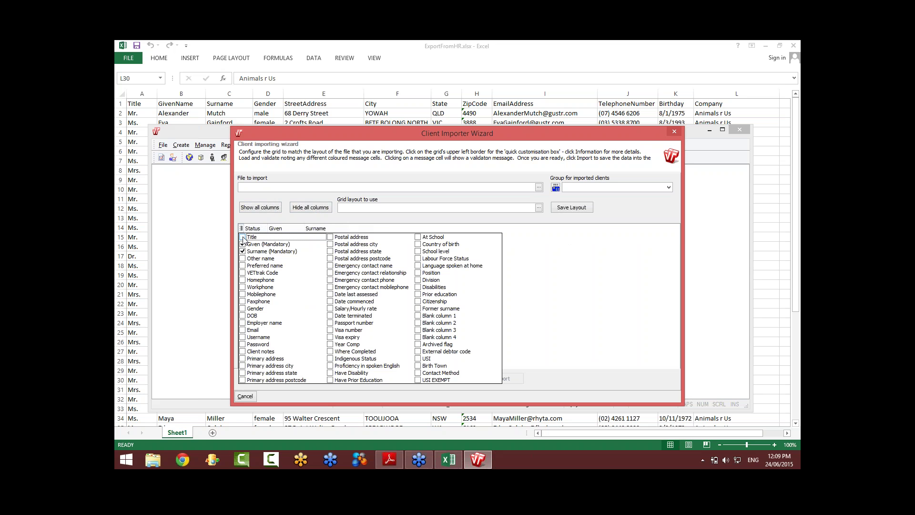
Step: Add Title, Gender and Primary address, city, state and postcode columns to the grid
left_click(242, 237)
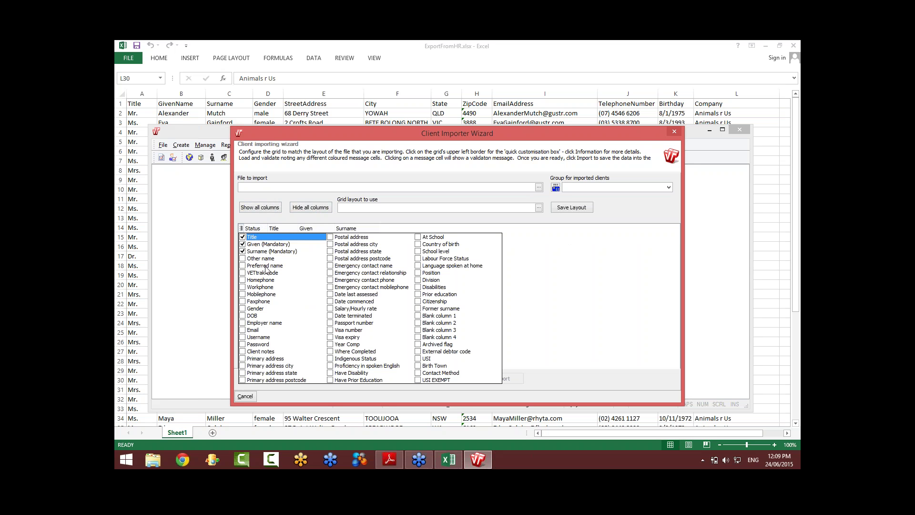
left_click(243, 308)
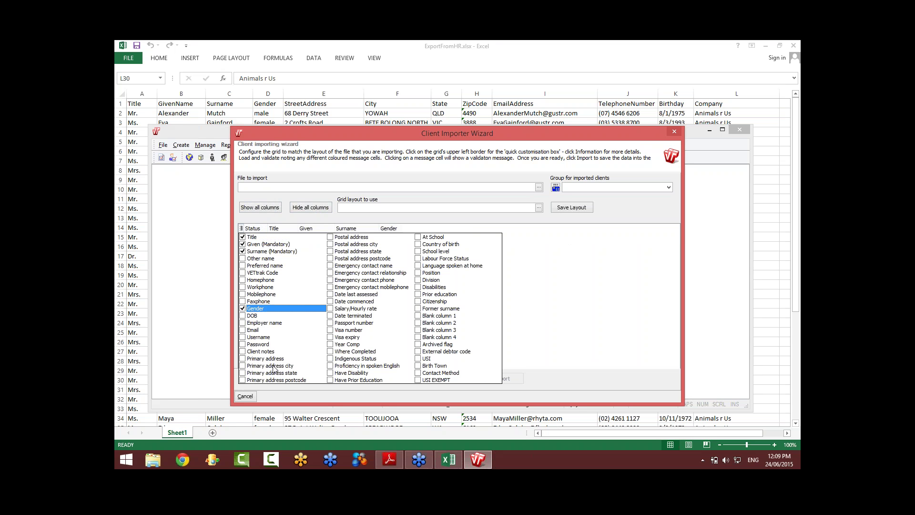
left_click(243, 359)
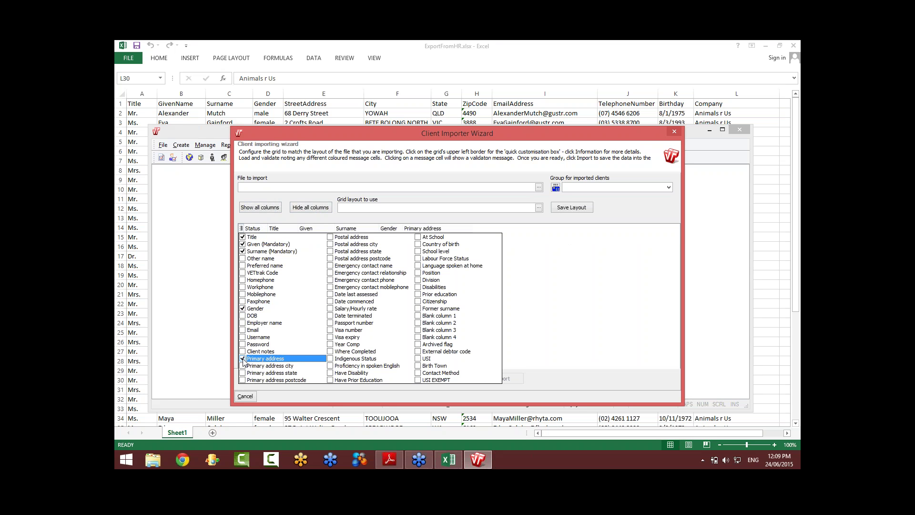
left_click(242, 366)
left_click(243, 374)
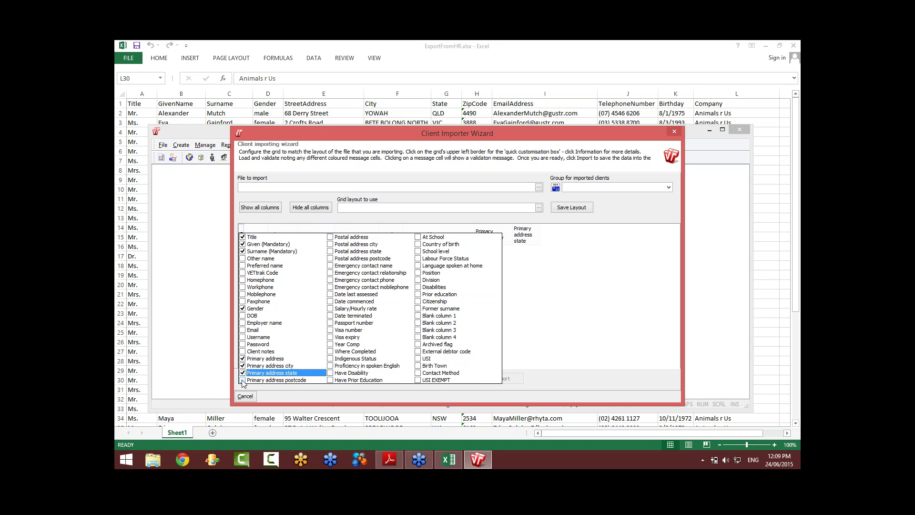
left_click(242, 380)
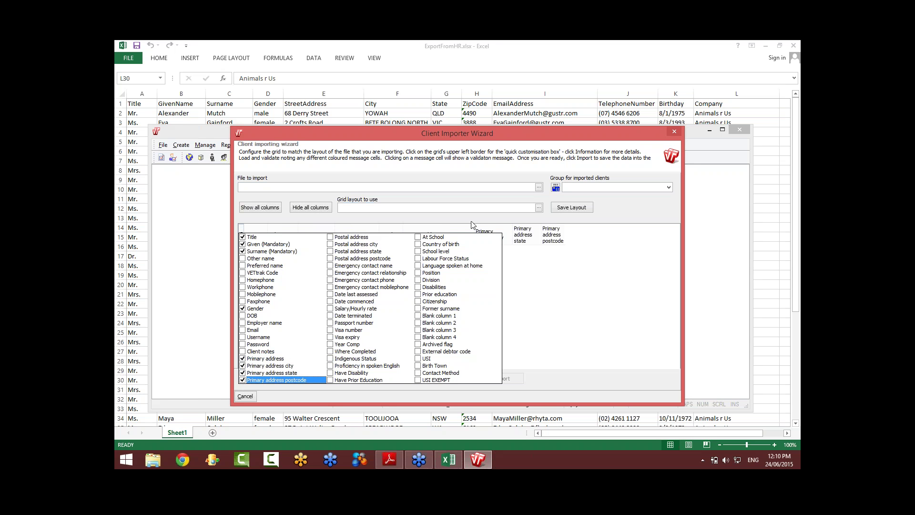
Step: Add the Email, Homephone, DOB and Employer name columns and close the chooser
left_click(244, 331)
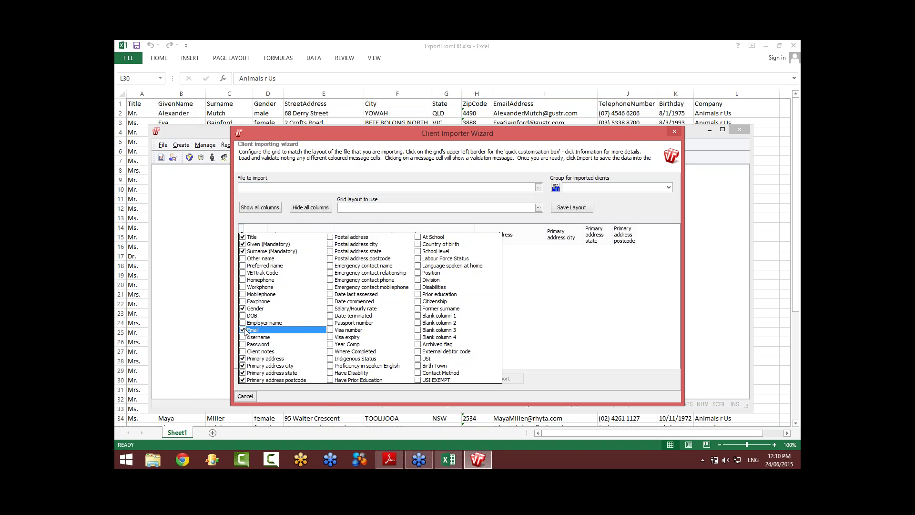
left_click(242, 280)
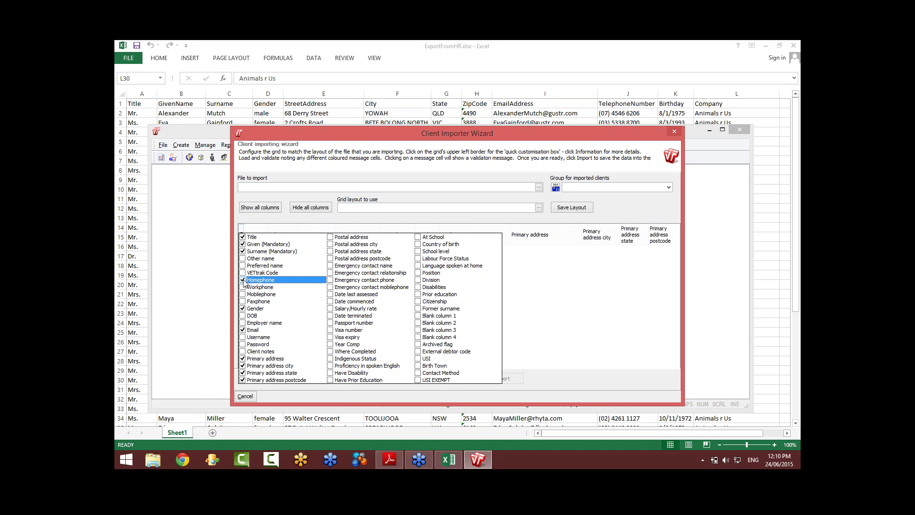
left_click(244, 315)
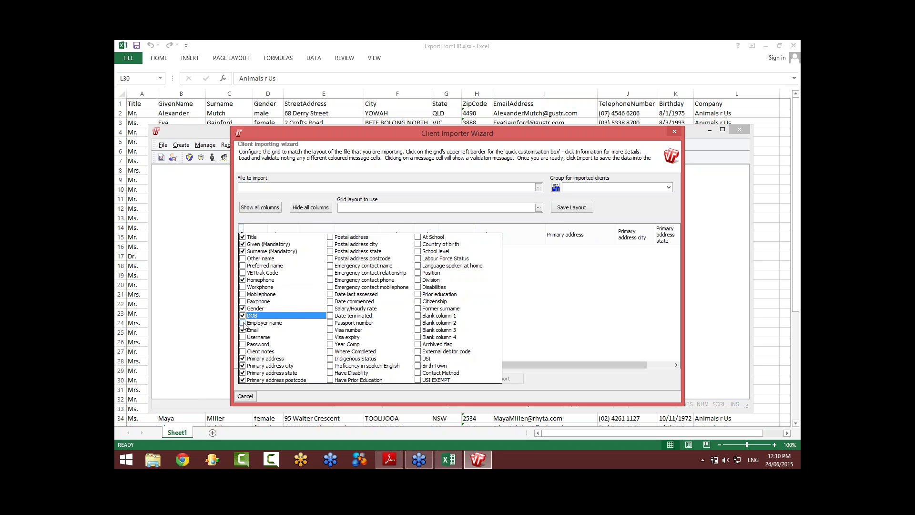
left_click(243, 323)
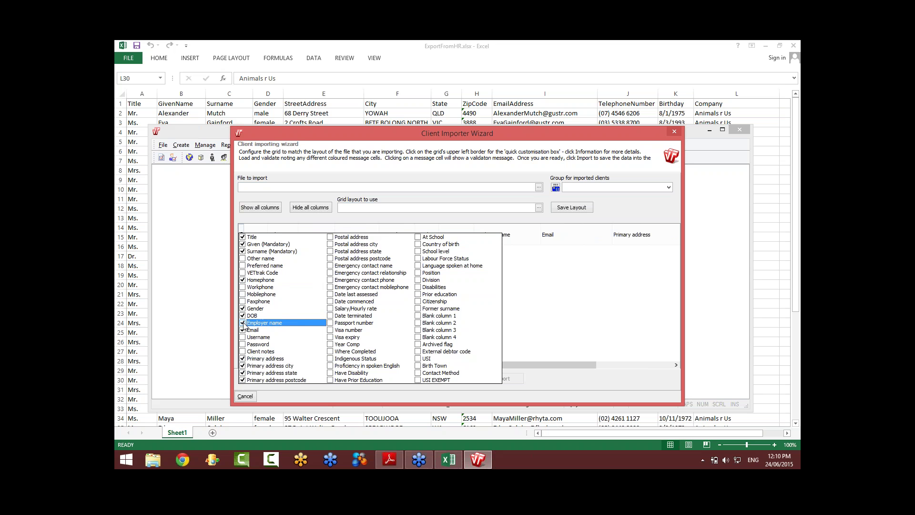
left_click(241, 230)
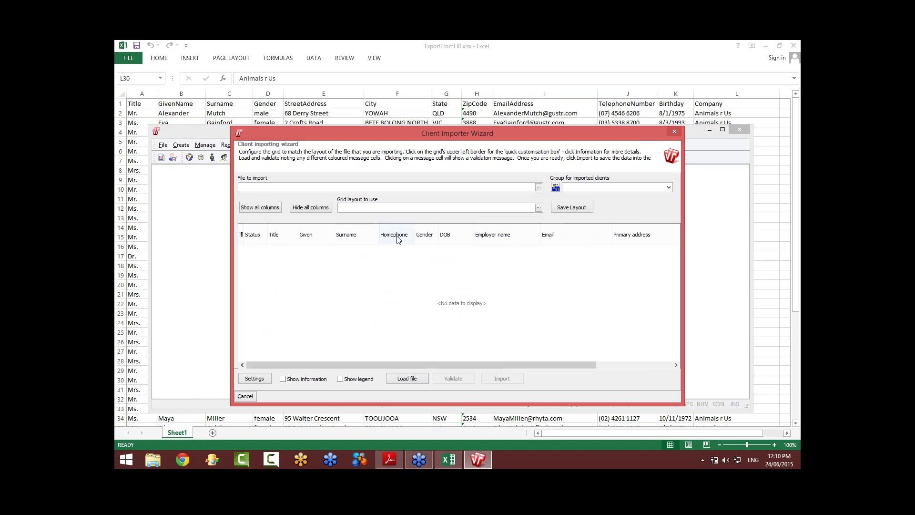
Step: Place Gender after Surname, followed by Primary address, city, state and postcode
left_click_drag(429, 239, 390, 242)
left_click_drag(633, 238, 418, 237)
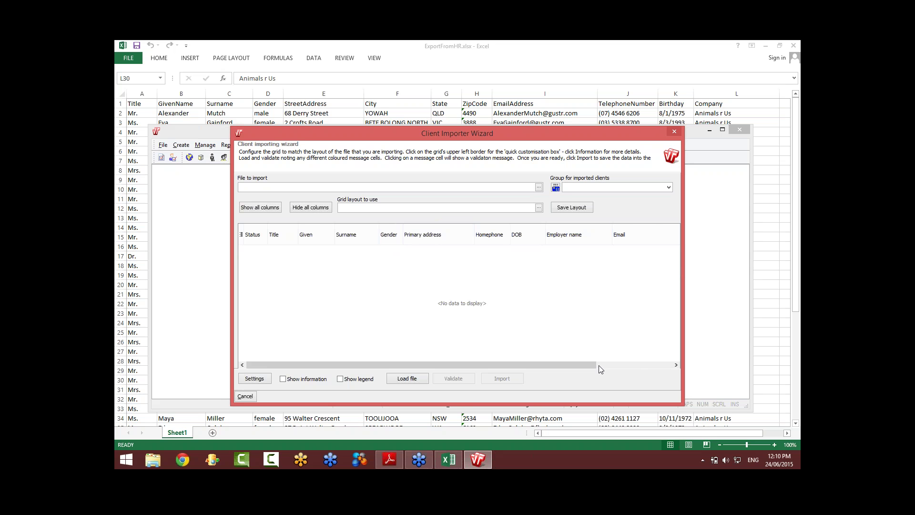
left_click_drag(593, 366, 634, 344)
left_click_drag(649, 239, 431, 238)
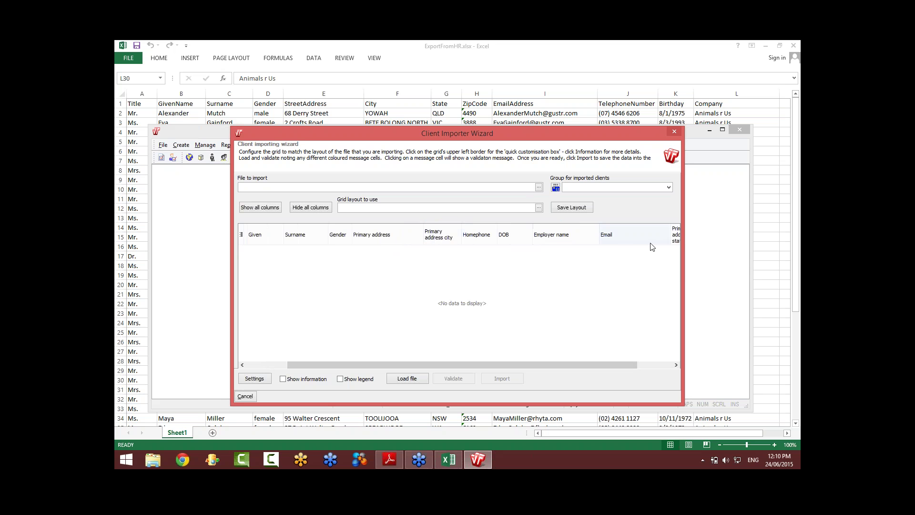
left_click_drag(675, 240, 471, 240)
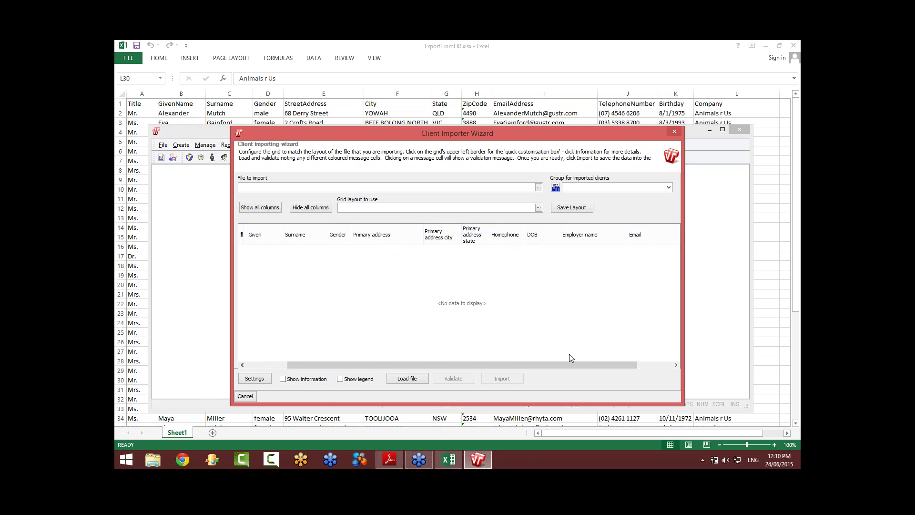
left_click_drag(577, 364, 615, 368)
left_click_drag(667, 235, 453, 234)
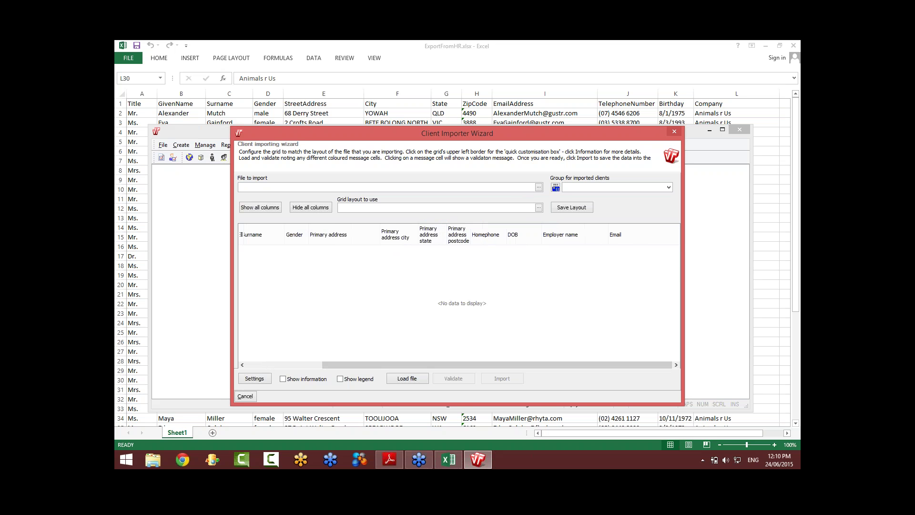
Step: Order the remaining columns Email, Homephone, DOB, then Employer name
left_click_drag(615, 234, 506, 237)
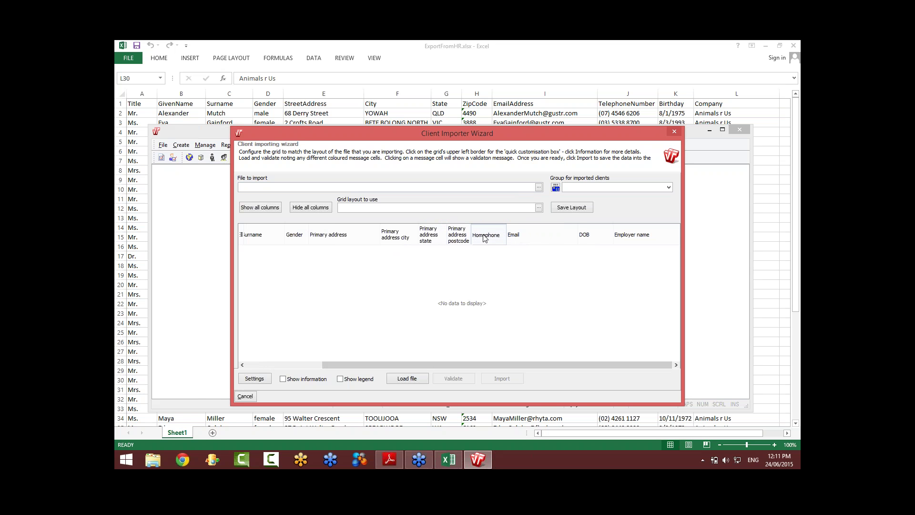
left_click_drag(484, 237, 578, 234)
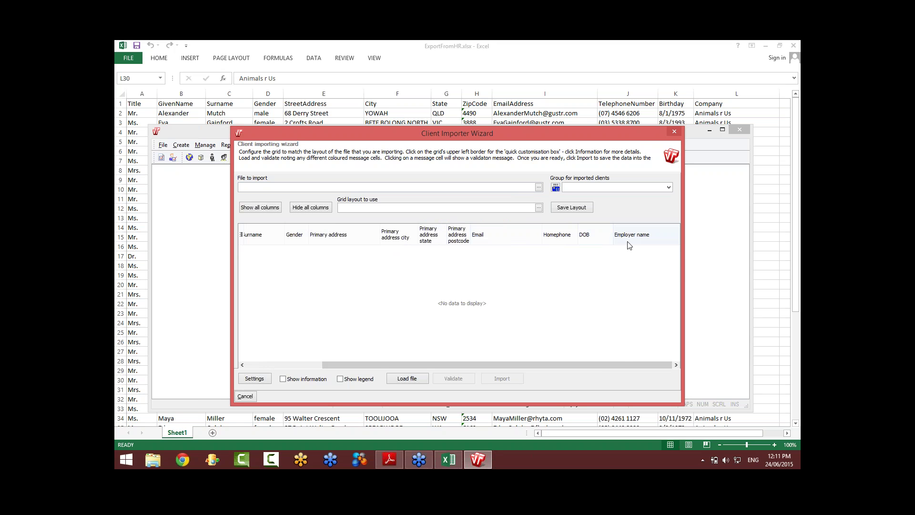
left_click_drag(622, 364, 490, 364)
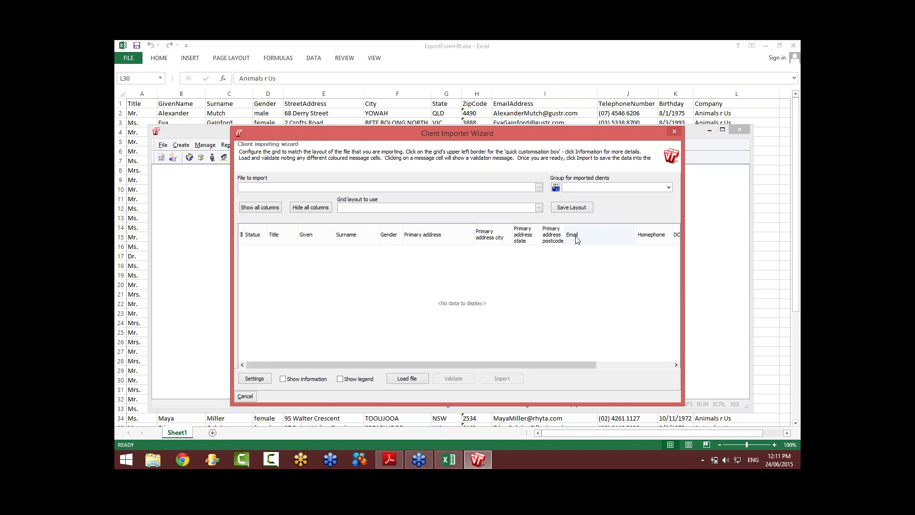
left_click_drag(588, 364, 672, 367)
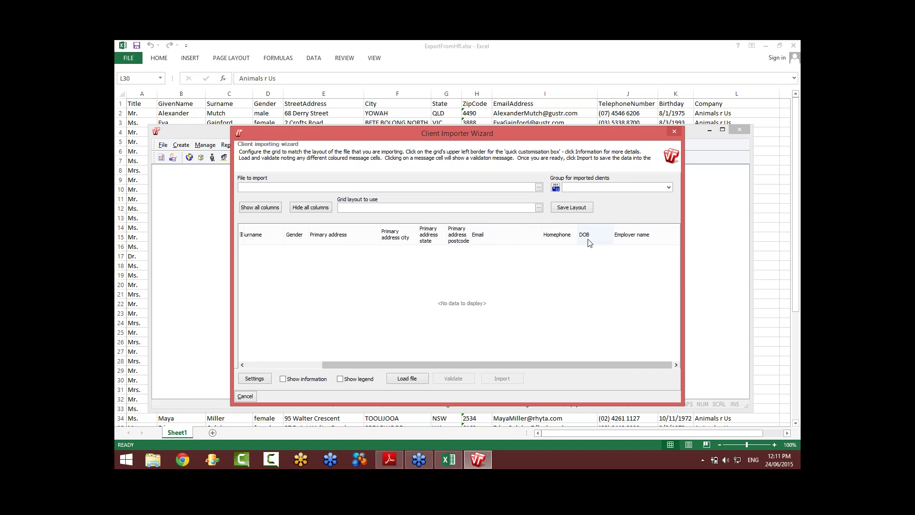
Step: Save the column layout to the Desktop as 'HR Import layout'
left_click(575, 208)
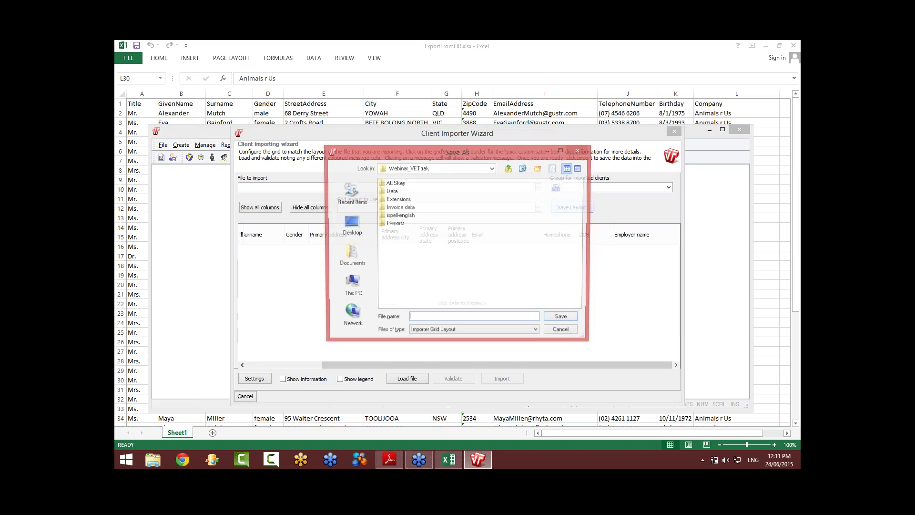
left_click(493, 170)
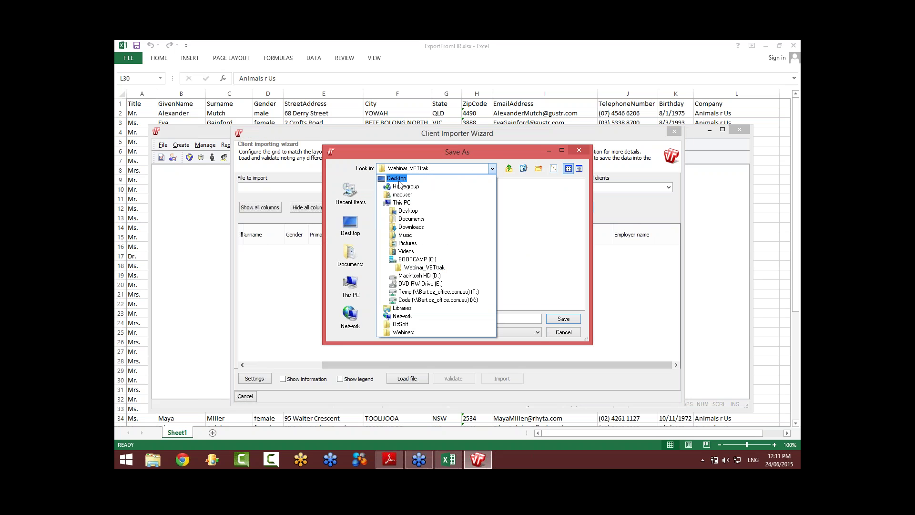
left_click(396, 179)
double_click(401, 233)
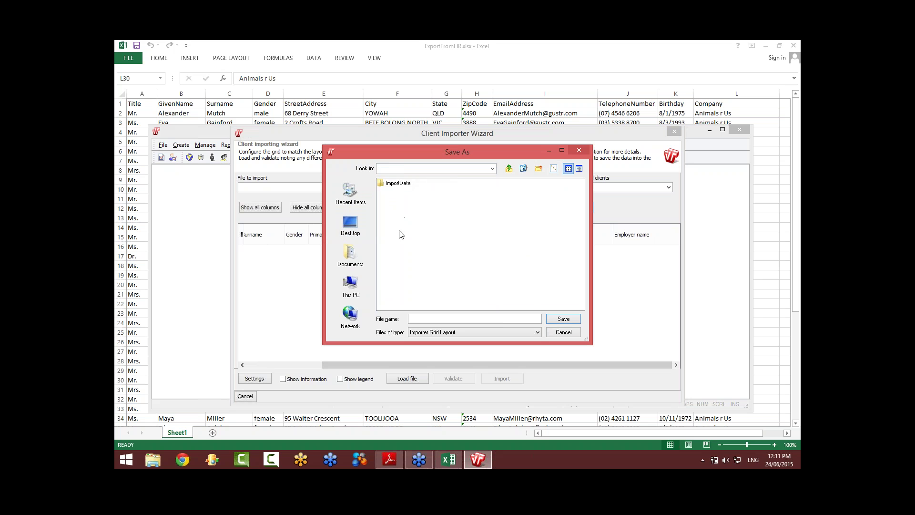
double_click(397, 184)
left_click(350, 224)
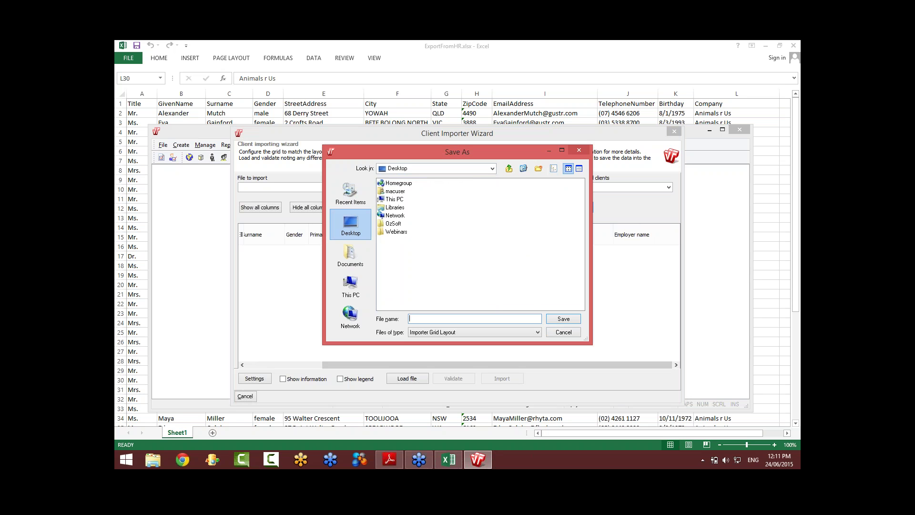
type("HR Import layout")
left_click(563, 318)
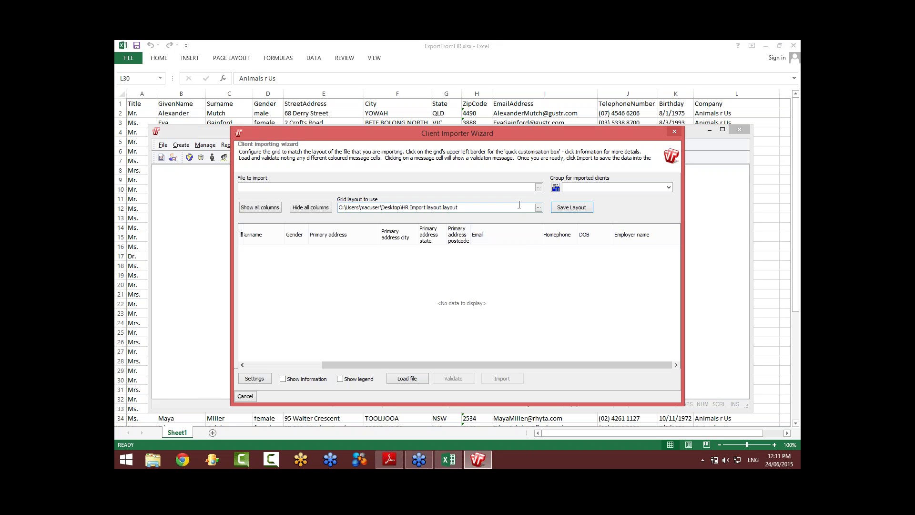
Step: Close Excel and choose the Desktop's ExportFromHR.xlsx, filtered to Excel Files, as the import file
left_click(519, 54)
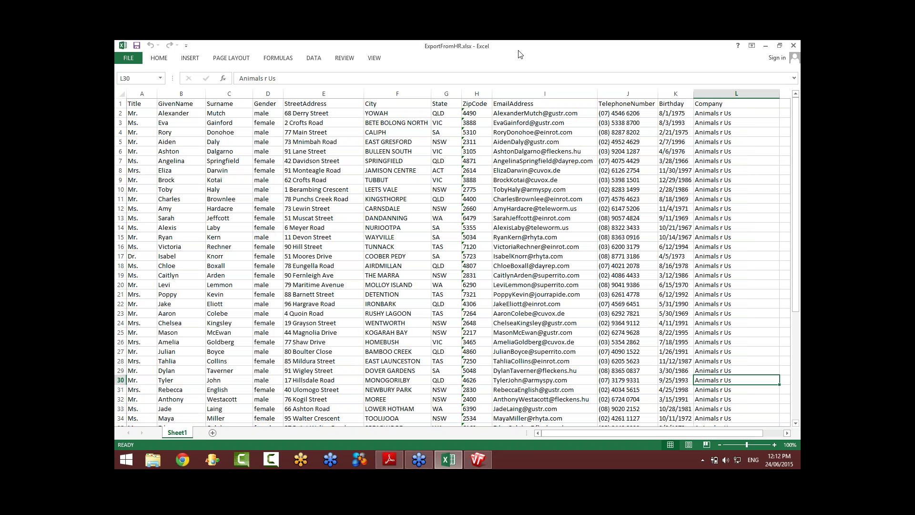
left_click(793, 45)
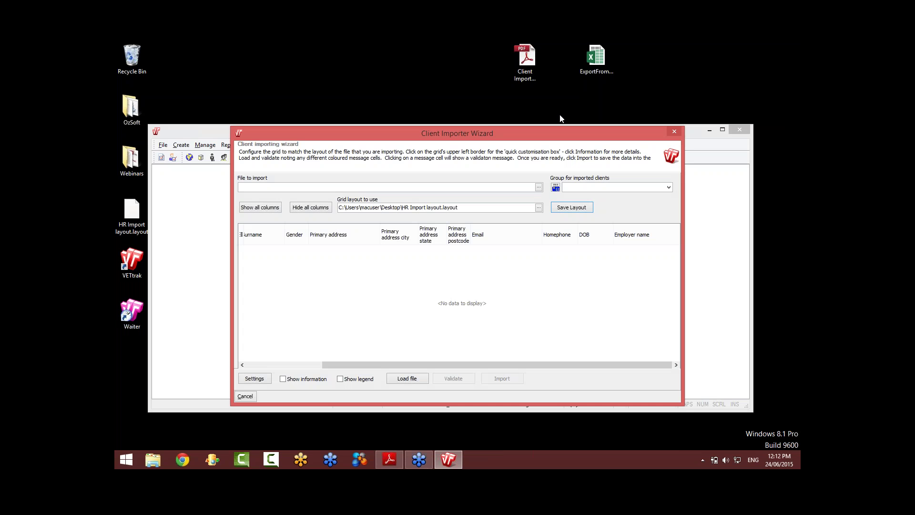
left_click(539, 188)
left_click(470, 174)
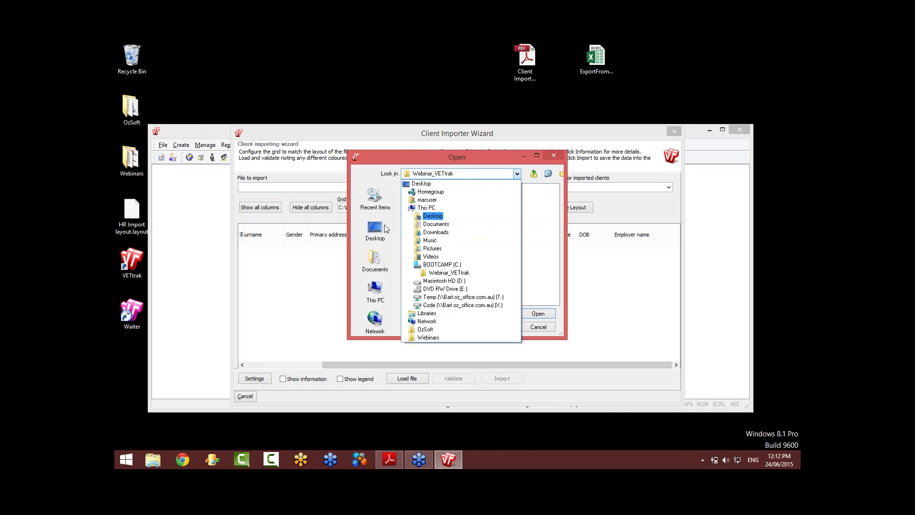
left_click(375, 231)
left_click(375, 232)
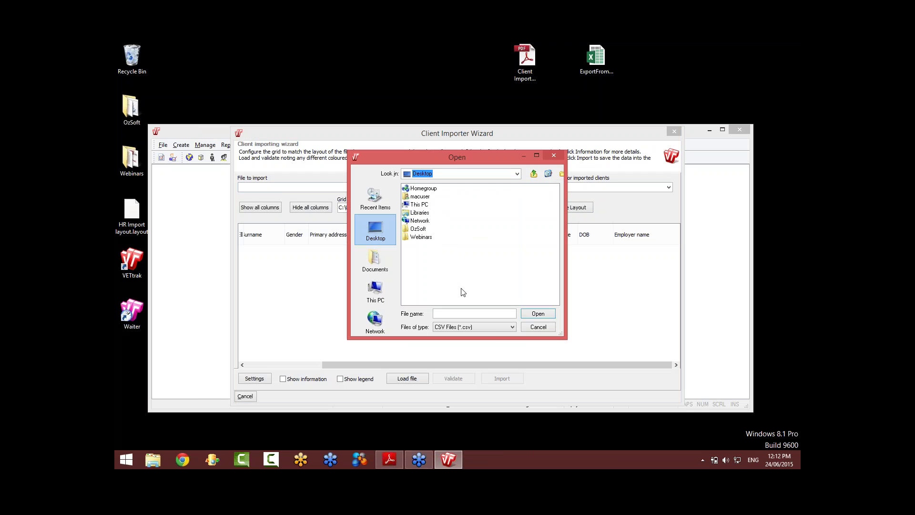
left_click(494, 327)
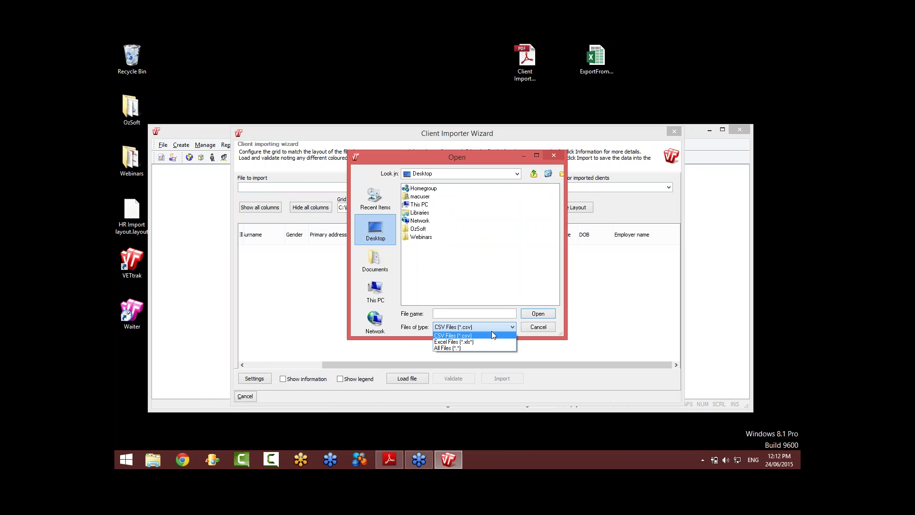
left_click(475, 343)
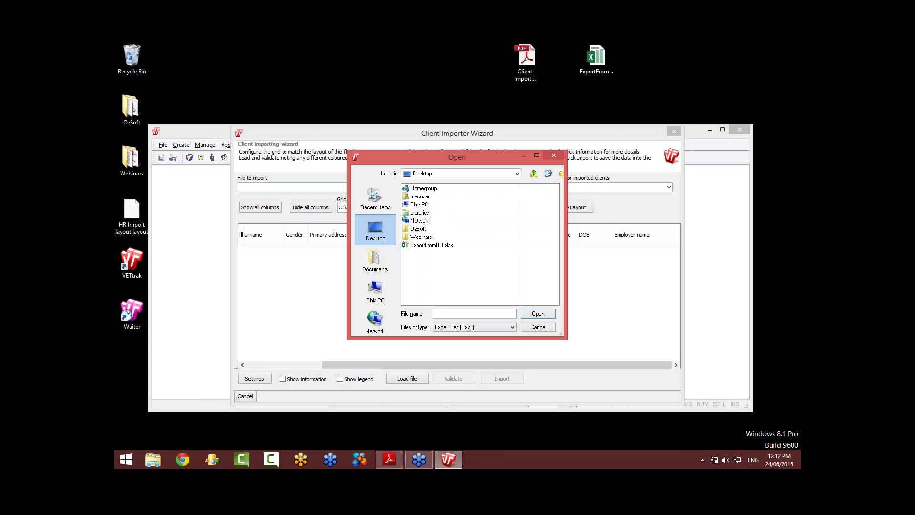
left_click(435, 246)
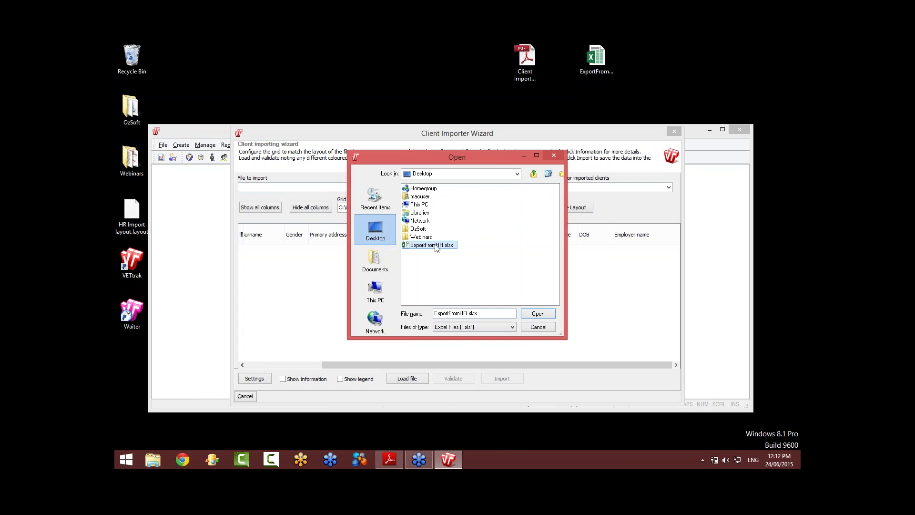
left_click(538, 313)
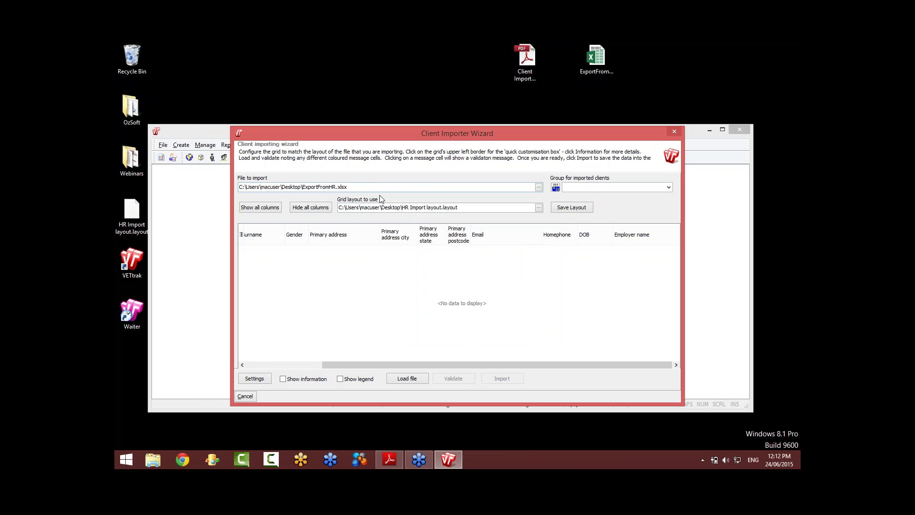
left_click(407, 378)
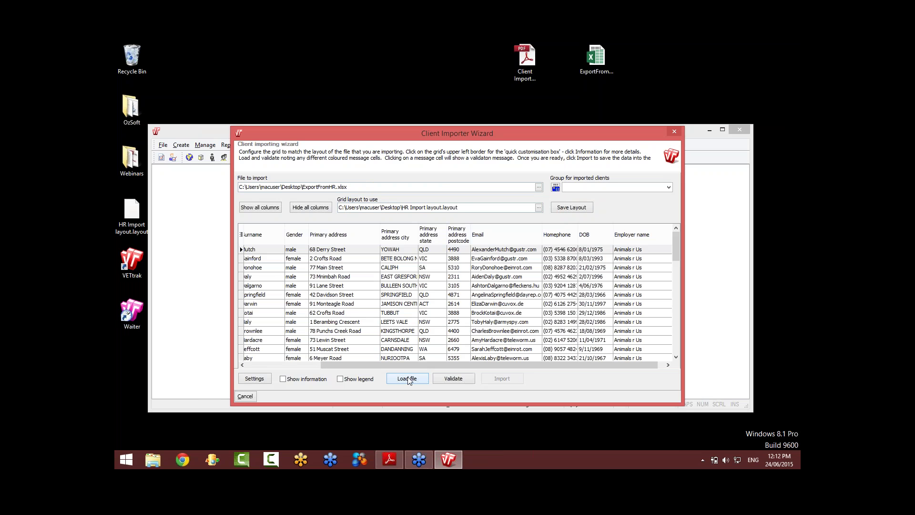
left_click_drag(487, 126, 494, 48)
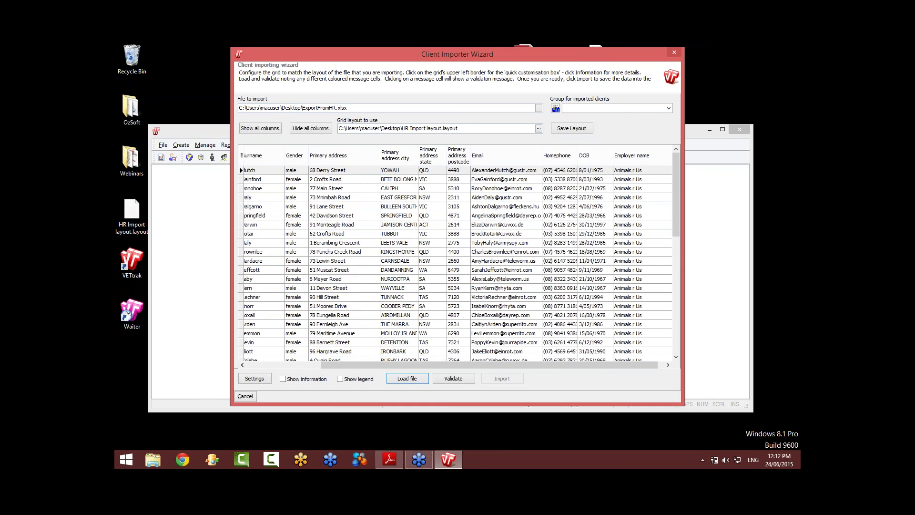
left_click_drag(392, 366, 295, 366)
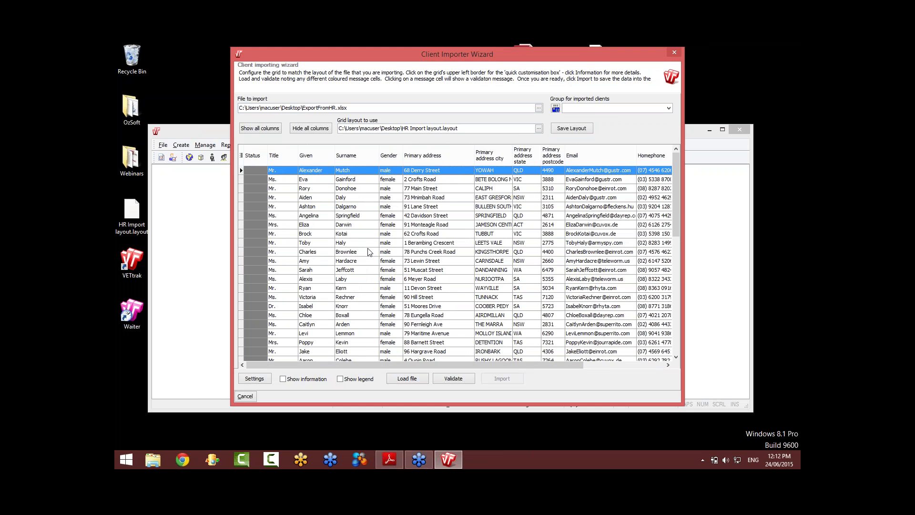
scroll(370, 255, "down", 4)
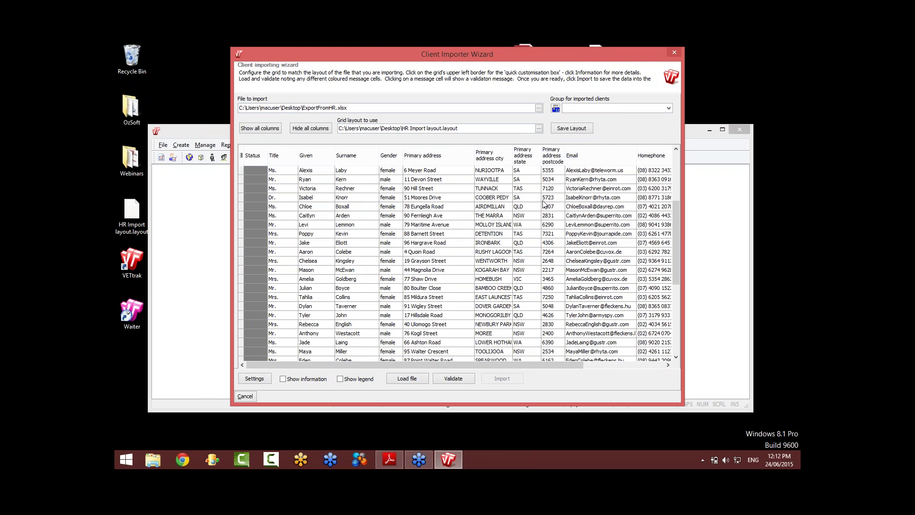
left_click_drag(572, 366, 551, 367)
Step: Validate the client rows and answer Yes to list the missing NEWBURY PARK suburb
left_click(455, 379)
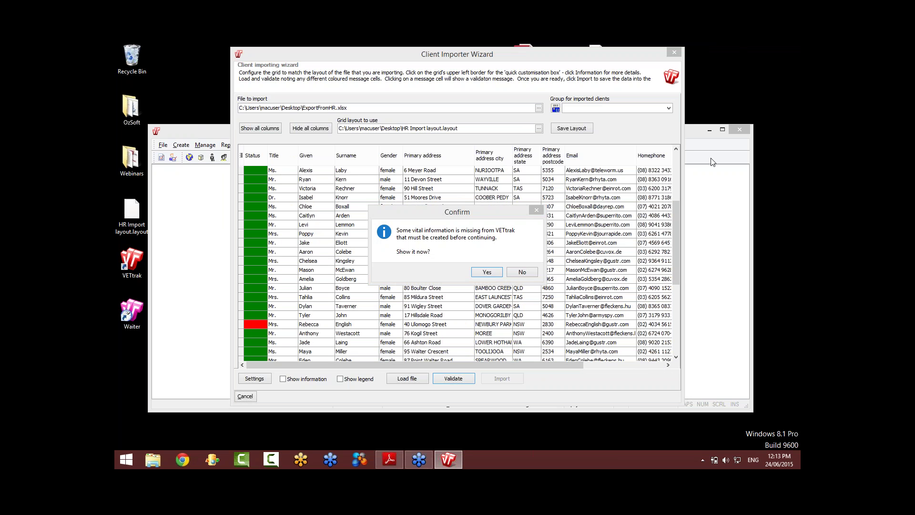
left_click(499, 219)
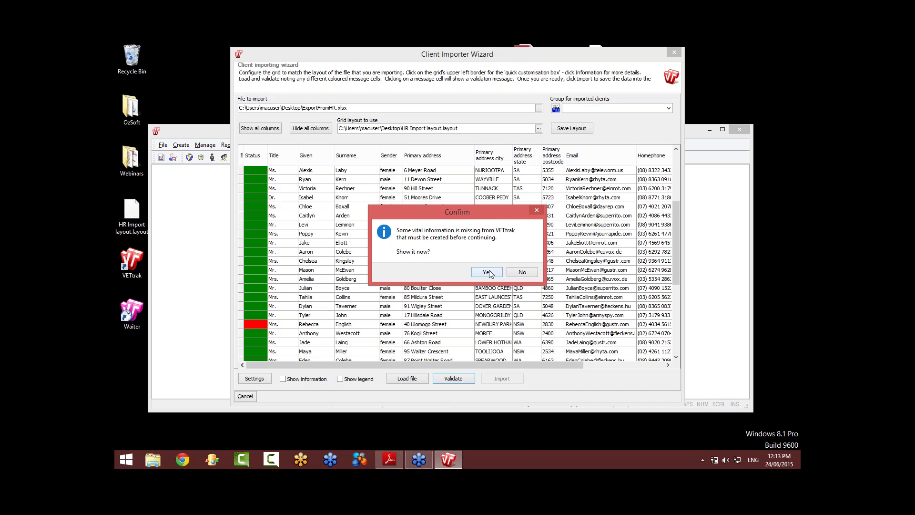
left_click(486, 272)
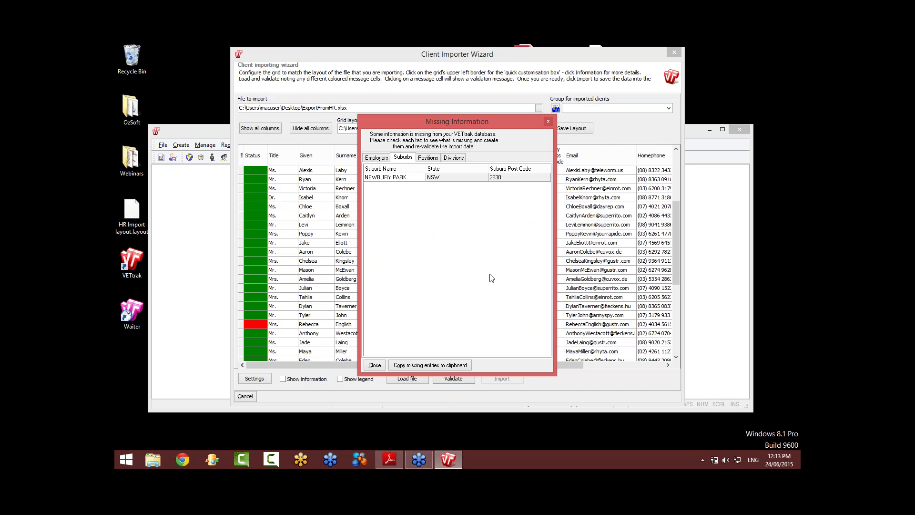
Step: Check the Employers, Suburbs, Positions and Divisions tabs, then close the list and cancel the importer
left_click(411, 178)
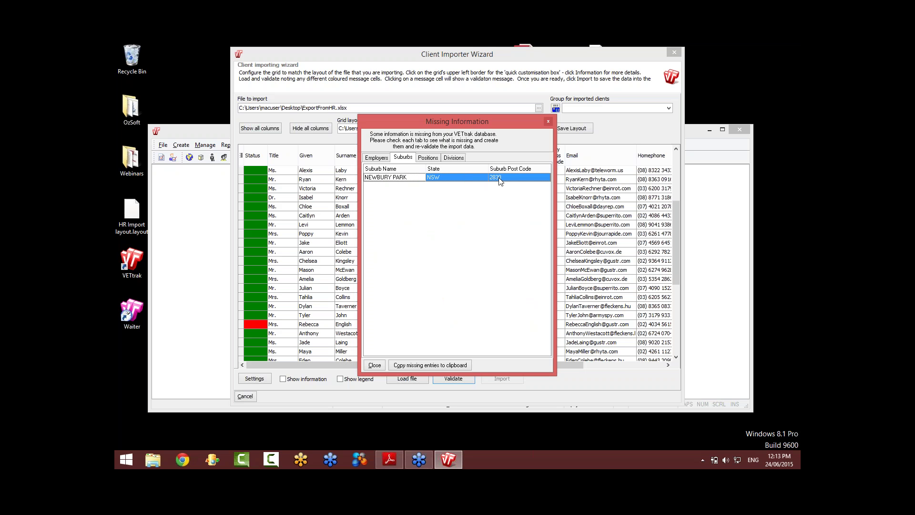
left_click(381, 159)
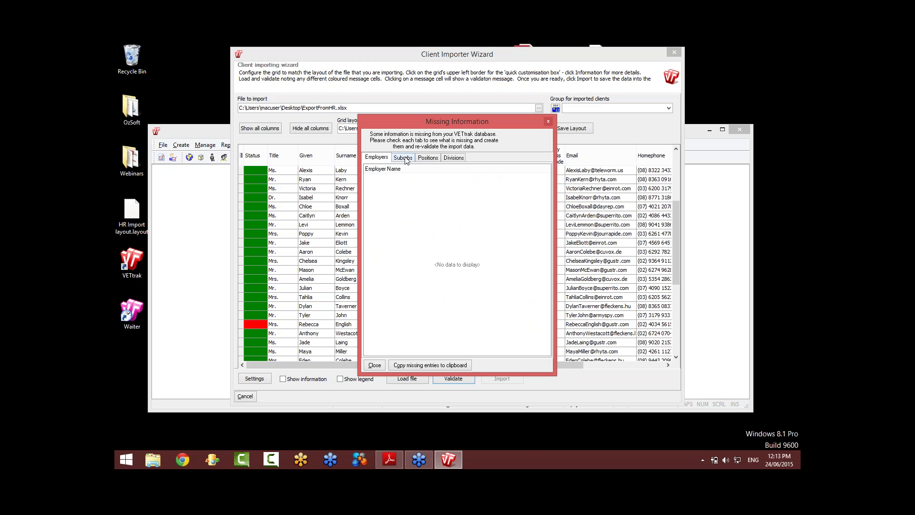
left_click(404, 158)
left_click(428, 158)
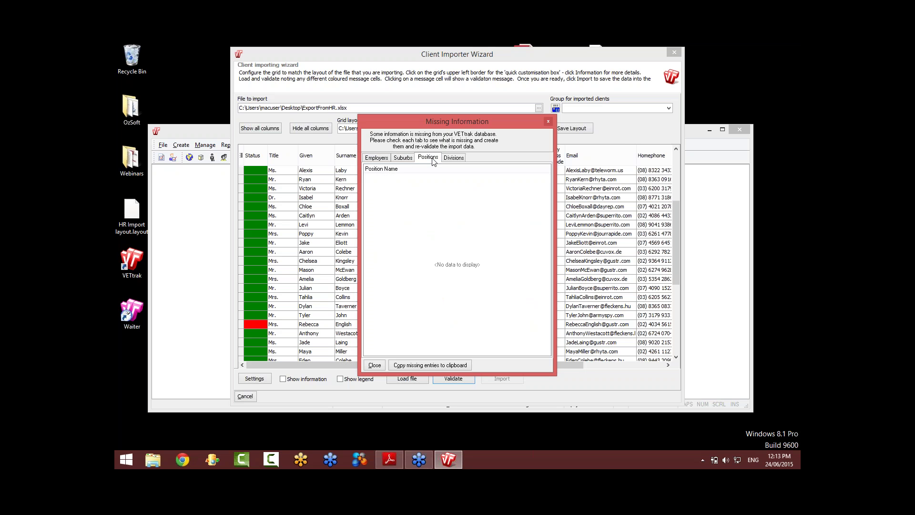
left_click(458, 160)
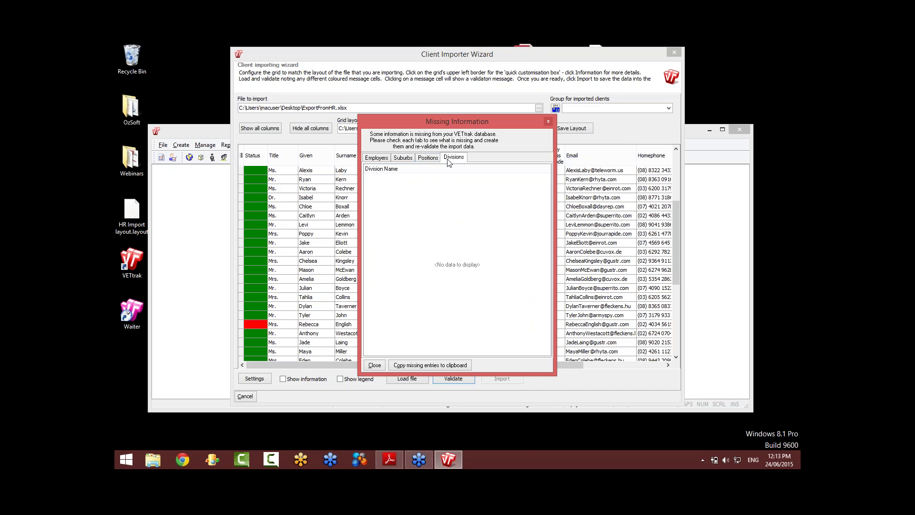
left_click(383, 161)
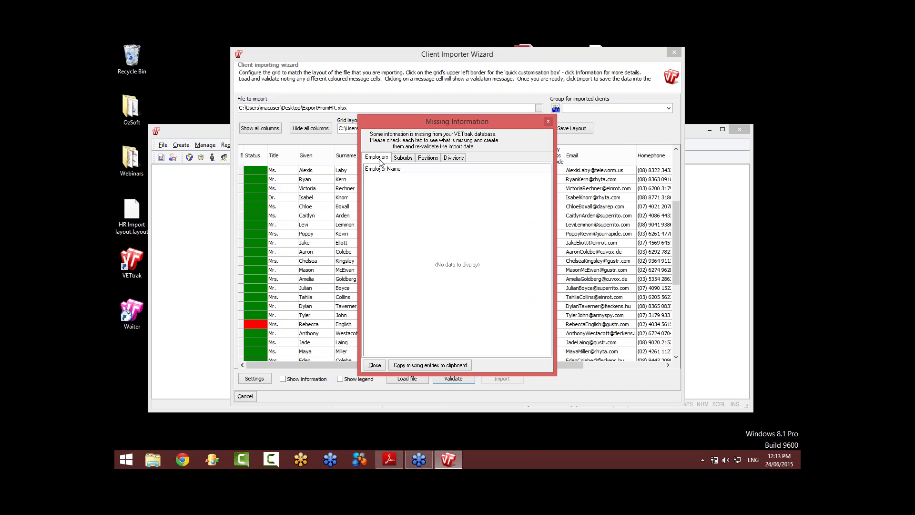
left_click(405, 158)
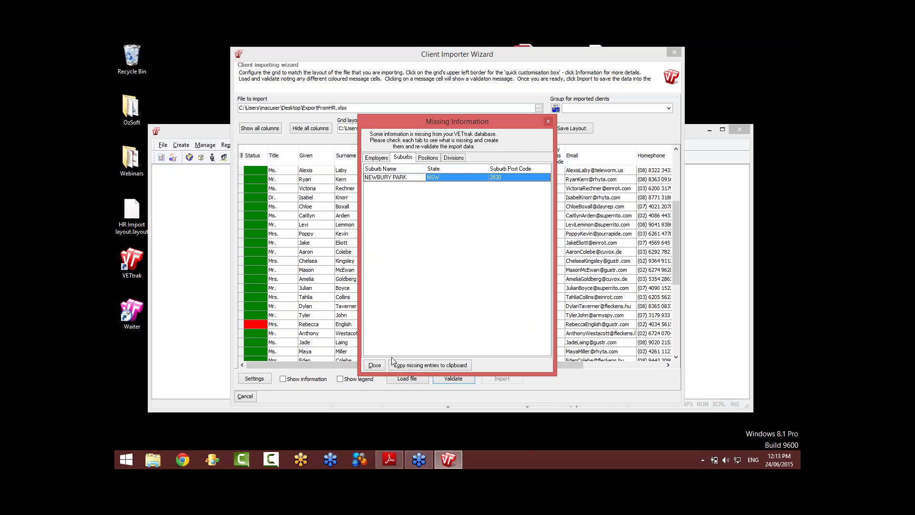
left_click(374, 365)
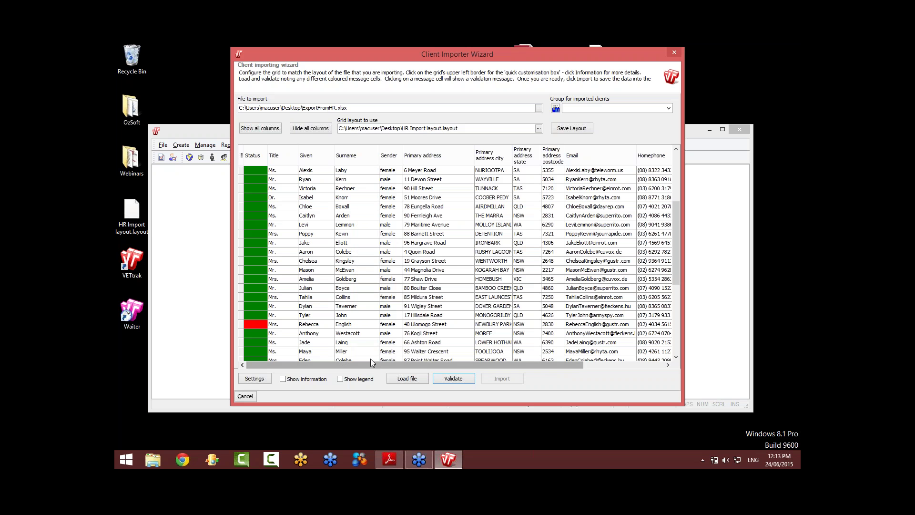
left_click(247, 397)
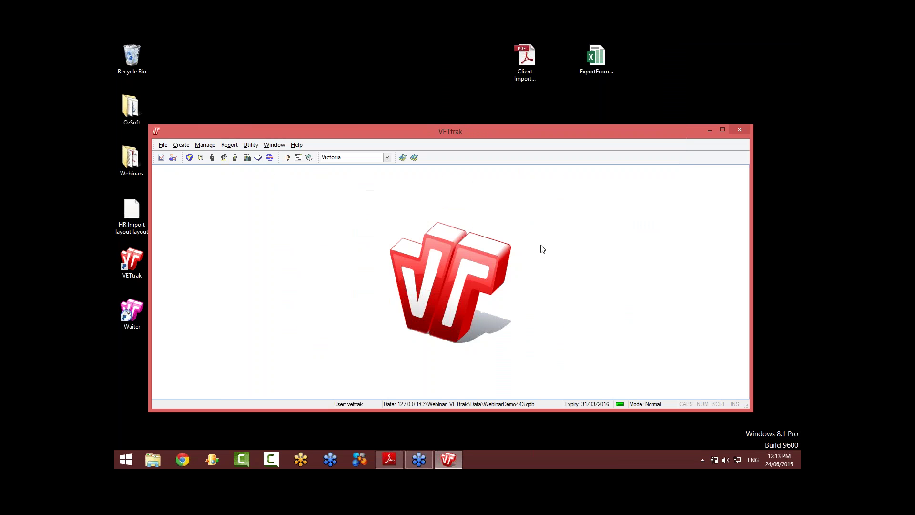
Step: Maximize VETtrak and start adding a new suburb under New South Wales in Configuration Manager
left_click(722, 130)
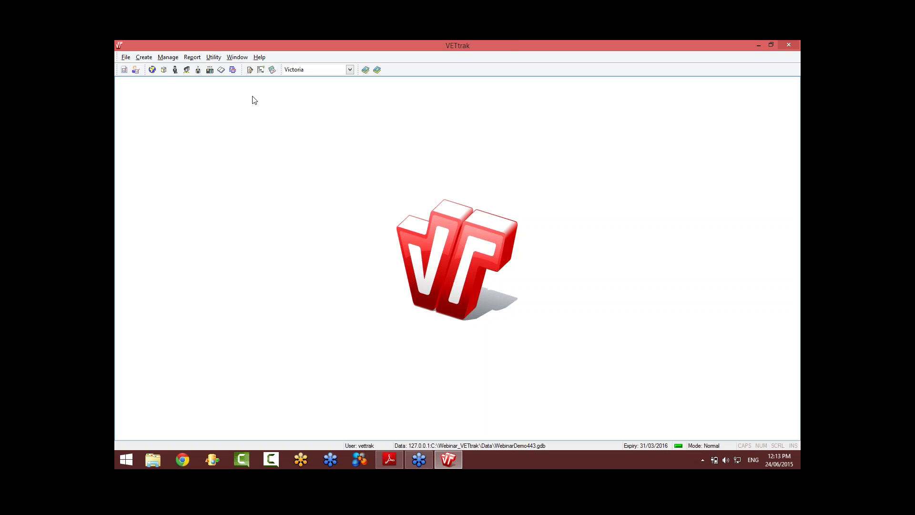
left_click(152, 70)
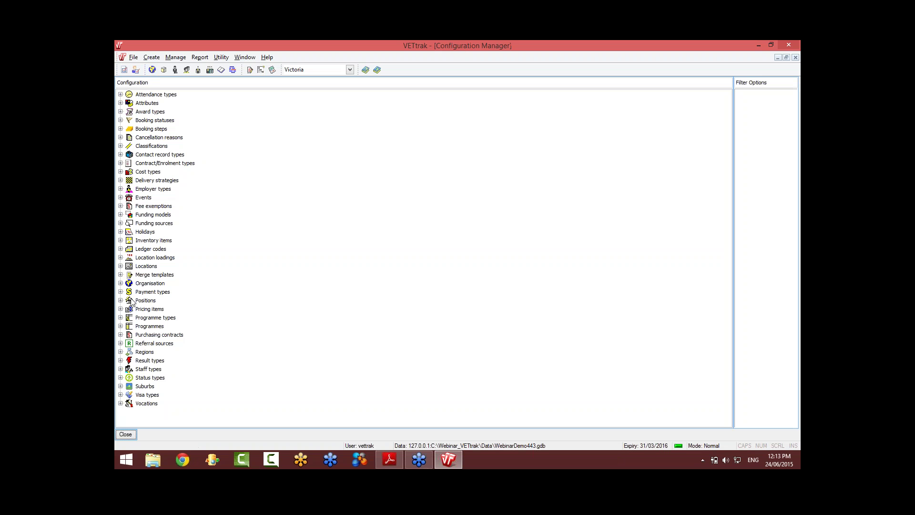
left_click(144, 386)
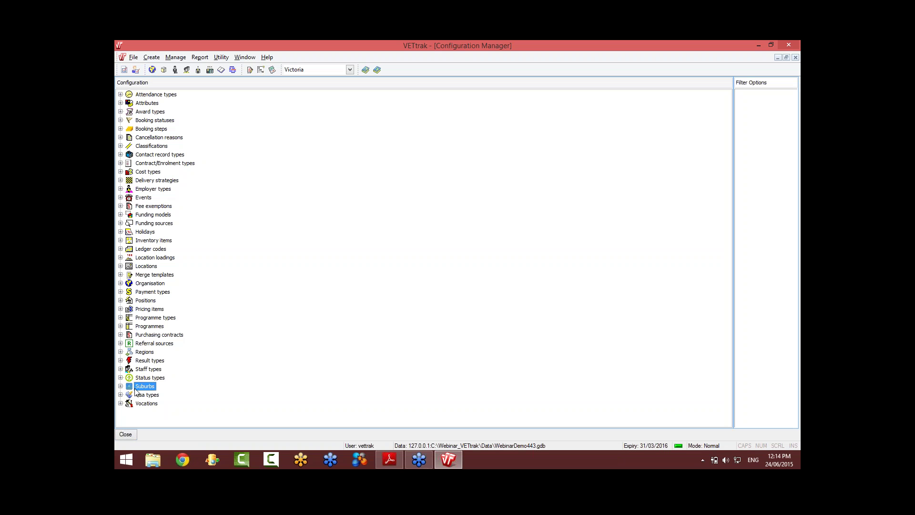
left_click(121, 386)
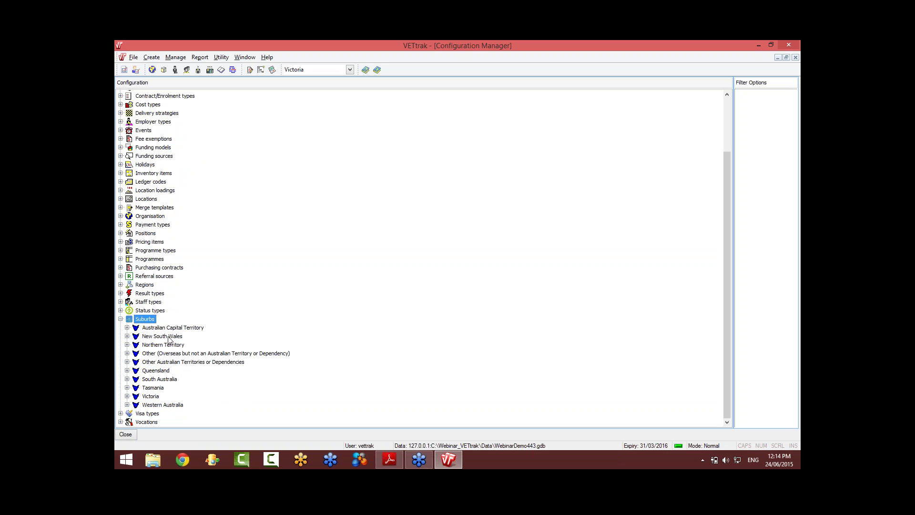
right_click(169, 336)
left_click(191, 343)
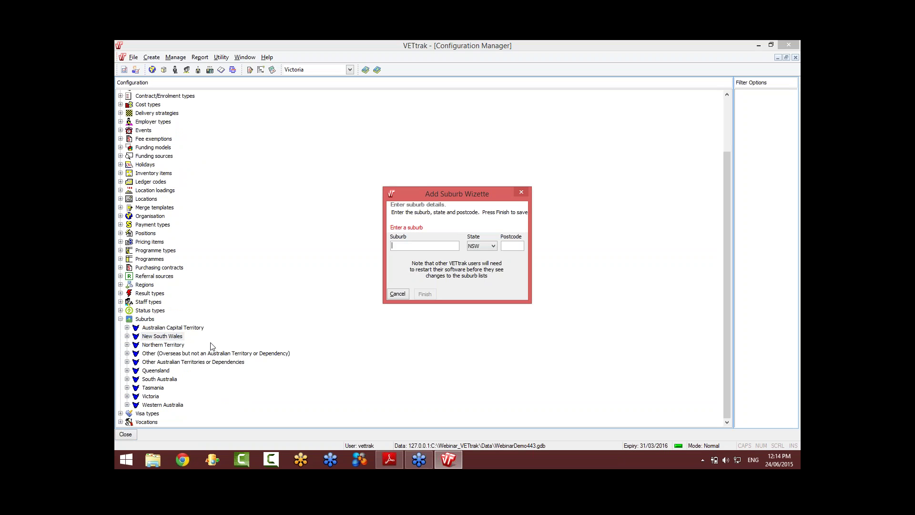
Step: Add the suburb Newbury Park, NSW, postcode 2830, then close Configuration Manager
type("Newbury Park")
key("Tab")
key("Tab")
type("2830")
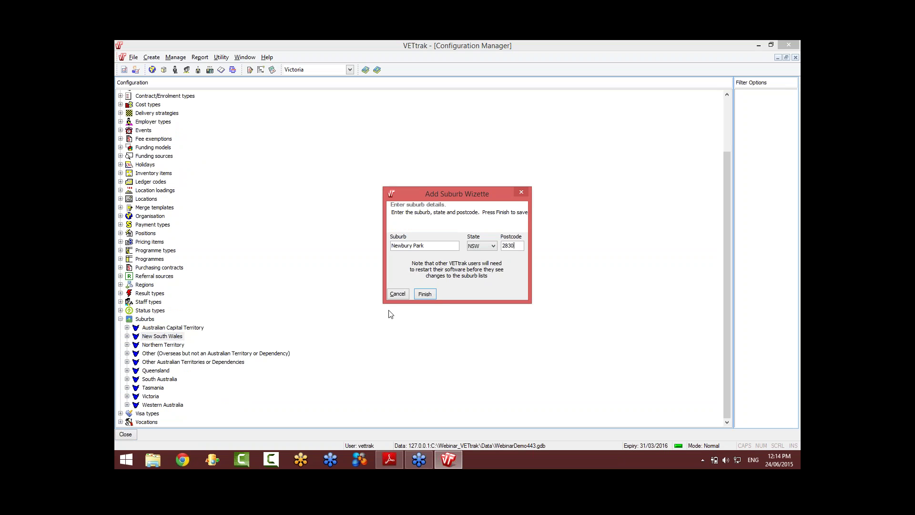
left_click(429, 294)
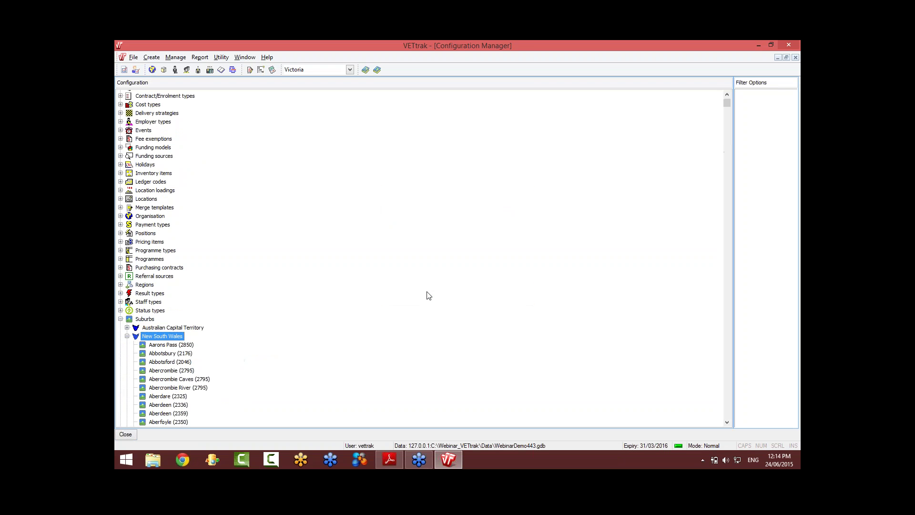
left_click(126, 434)
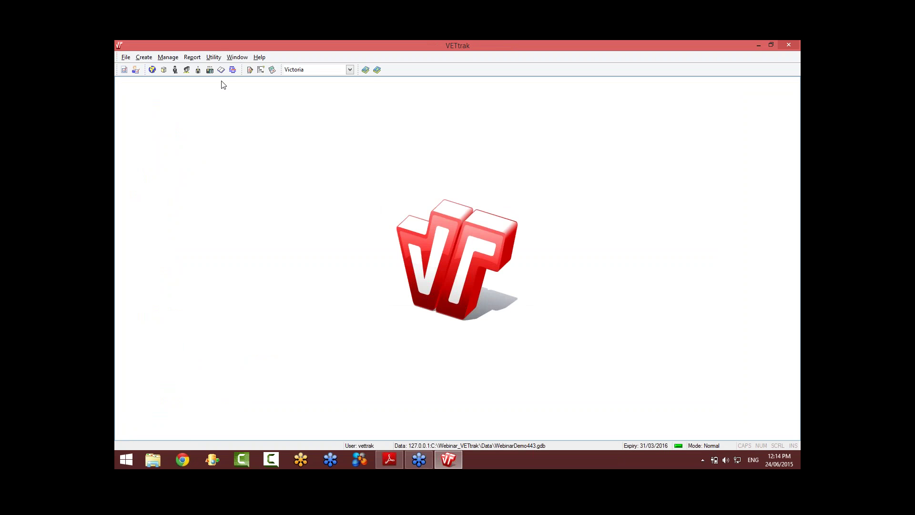
left_click(214, 57)
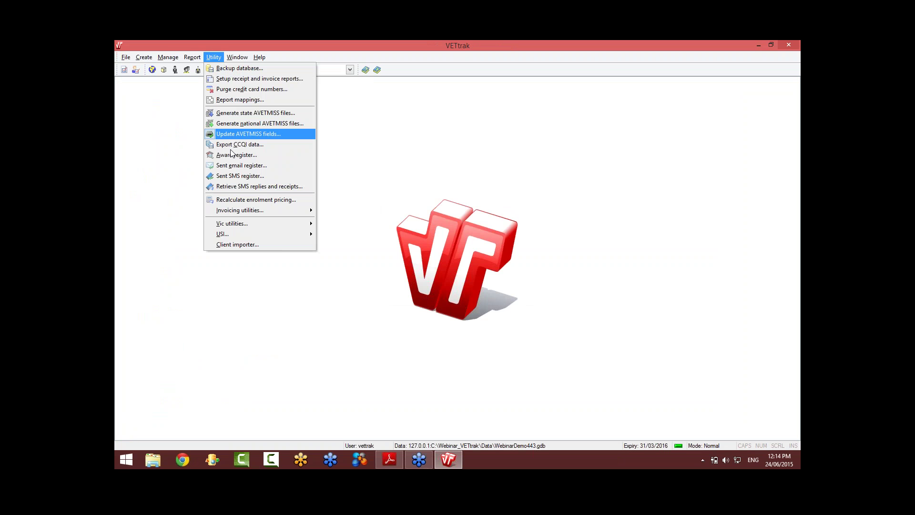
Step: Launch the Client Importer, reload the HR client file and revalidate all 50 rows with 0 errors
left_click(250, 245)
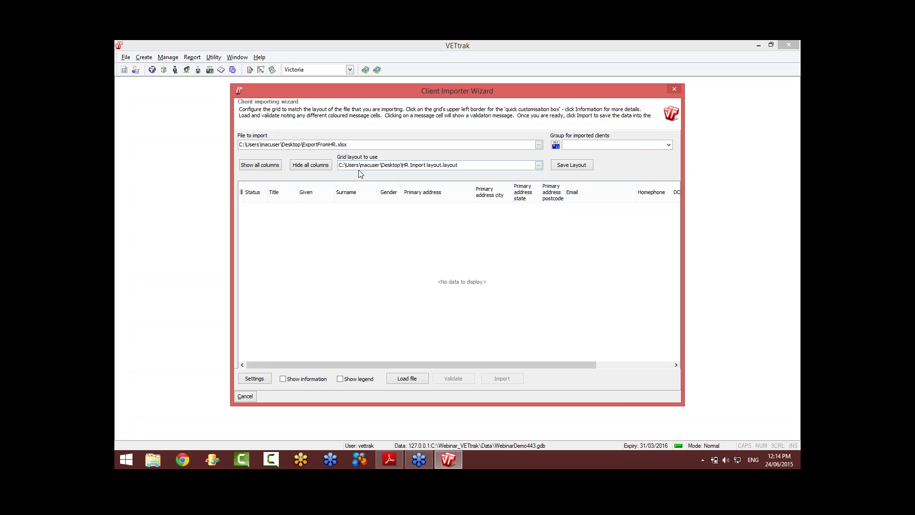
left_click(408, 379)
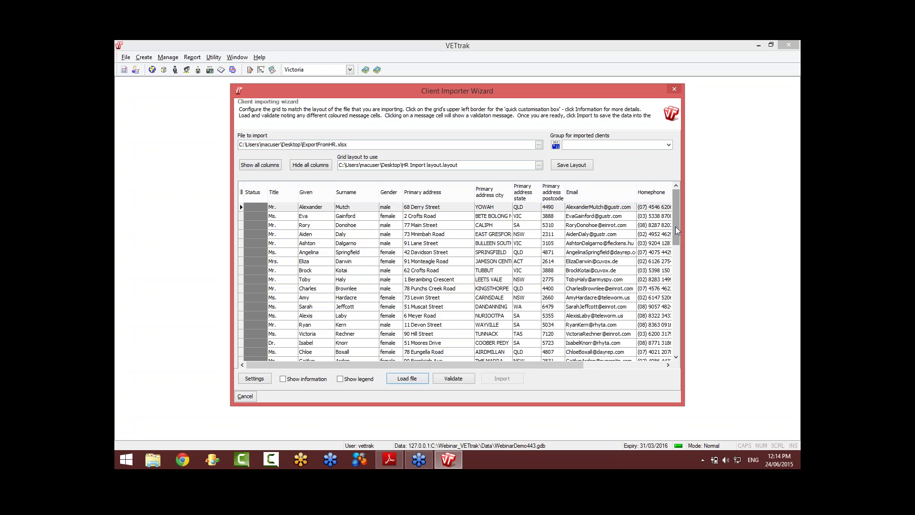
left_click_drag(676, 230, 676, 330)
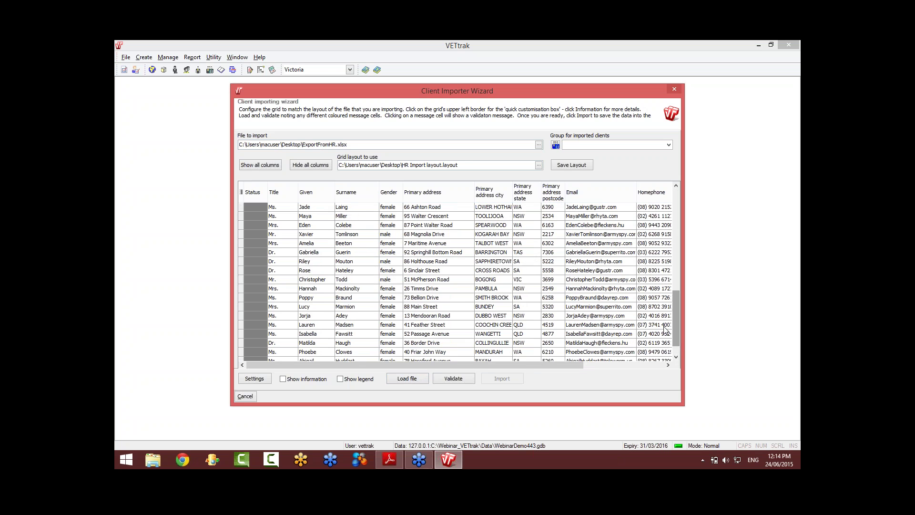
left_click(461, 379)
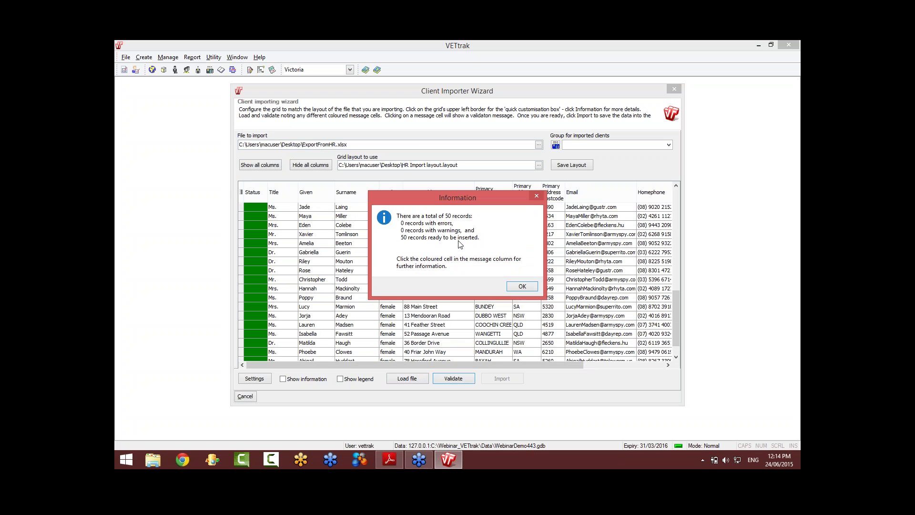
Step: Close the validation summary and one row's validation message, then view the imported-clients group list
left_click(521, 286)
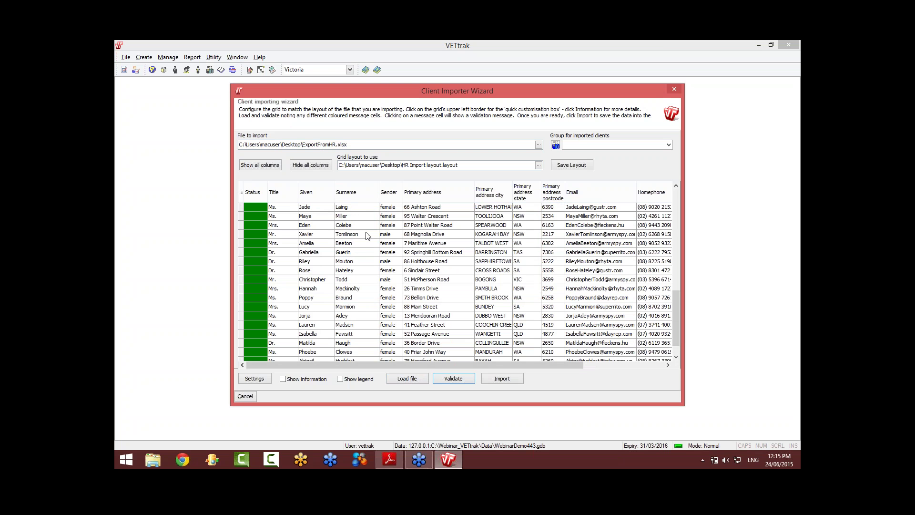
left_click(263, 244)
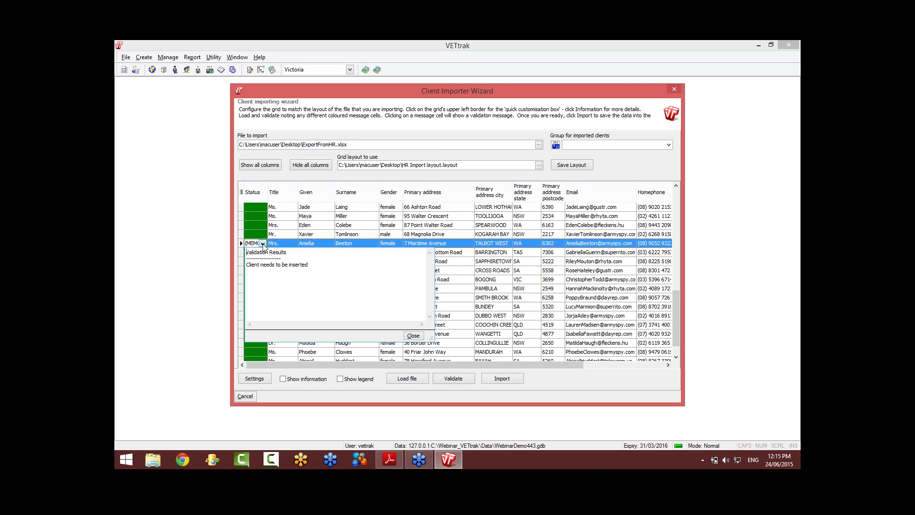
left_click(263, 244)
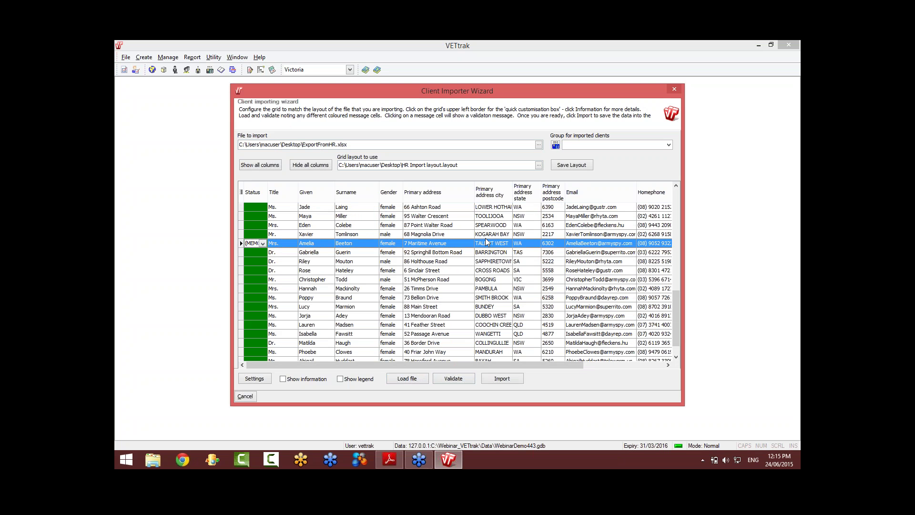
left_click(668, 145)
left_click_drag(668, 164, 671, 199)
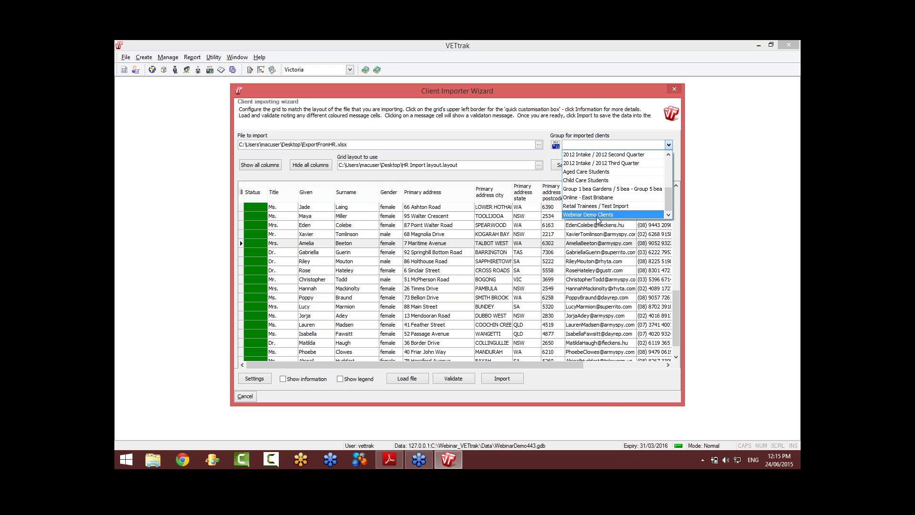
Step: Create a group with code CI_Test, name 'Client Importer Test', in Root division
left_click(555, 145)
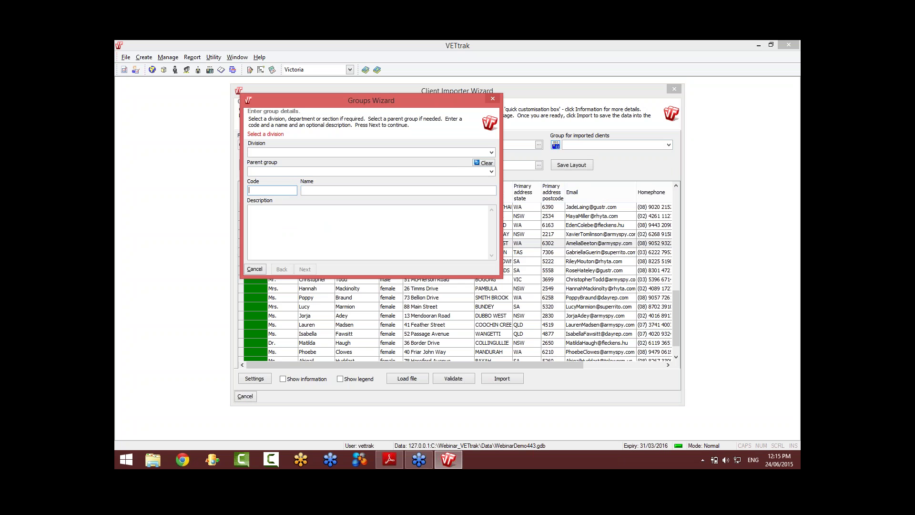
left_click(282, 189)
type("CI_Test")
key("Tab")
type("Client Importer Test")
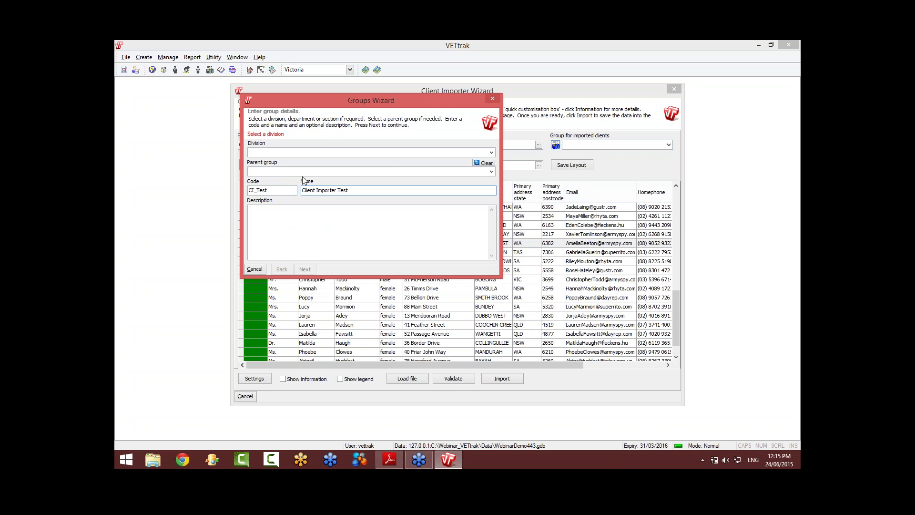
left_click(323, 148)
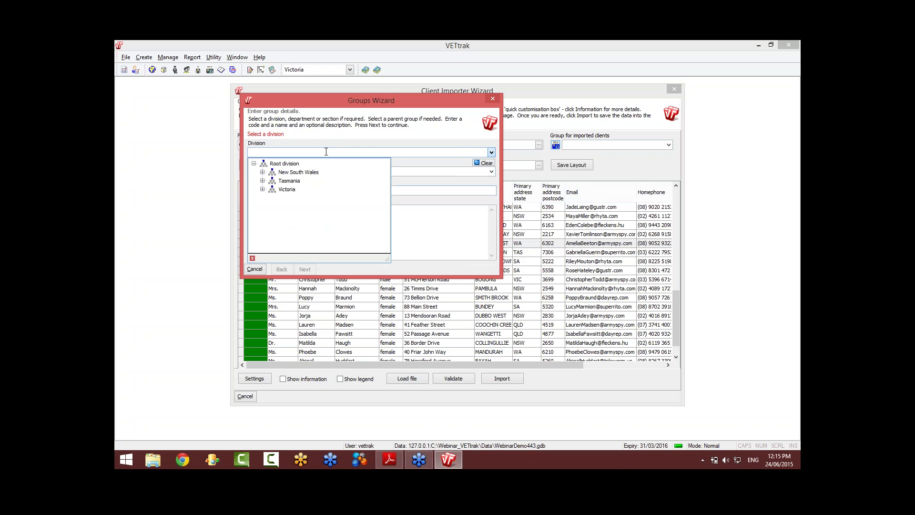
left_click(284, 164)
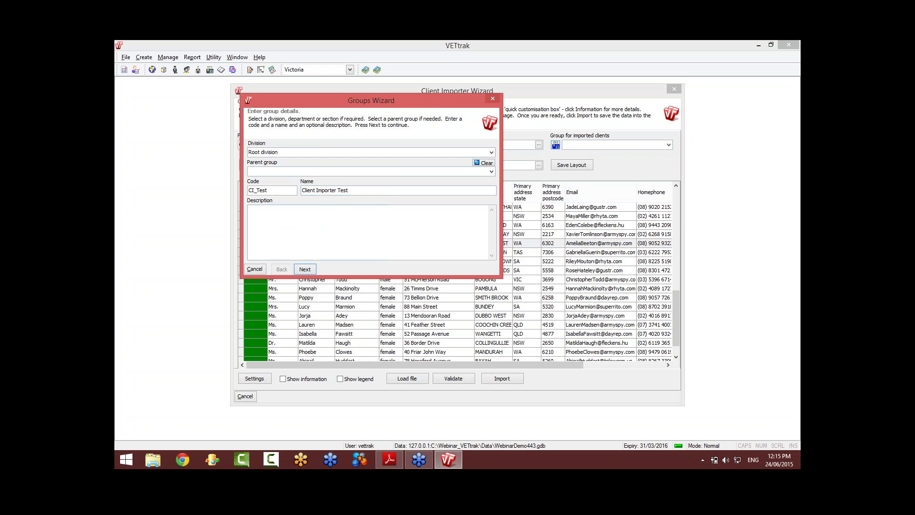
left_click(304, 269)
left_click(305, 269)
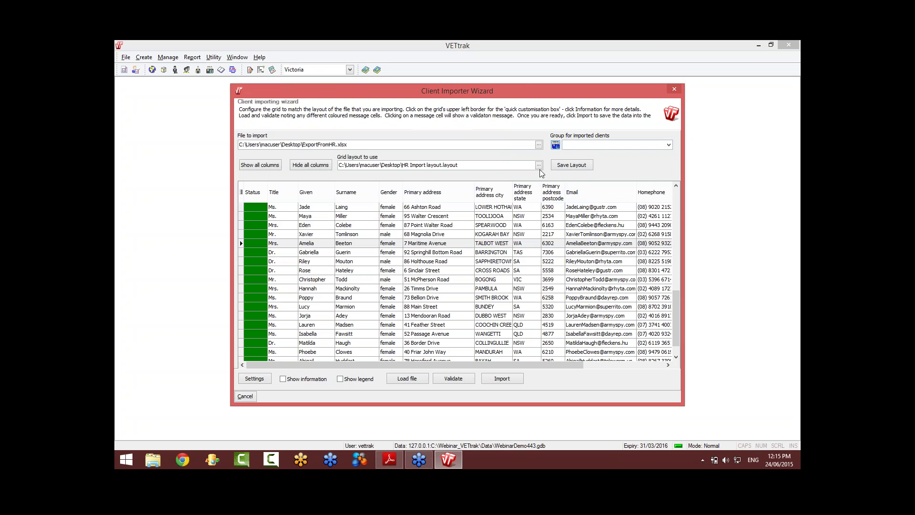
Step: Select Client Importer Test as the group for imported clients
left_click(669, 145)
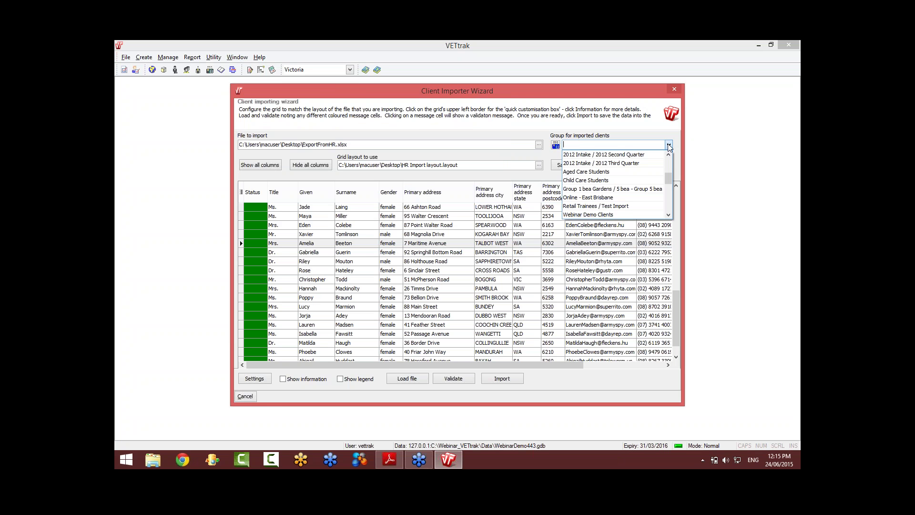
left_click_drag(669, 176, 670, 208)
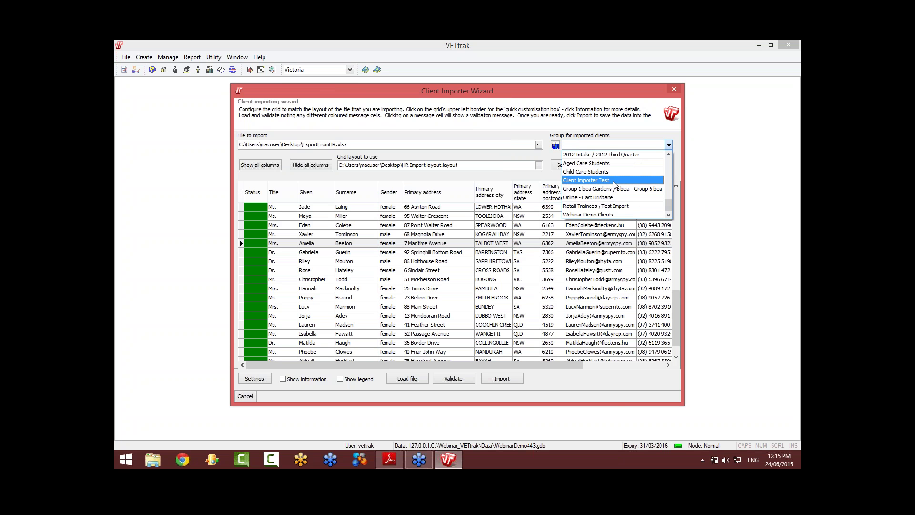
left_click(596, 180)
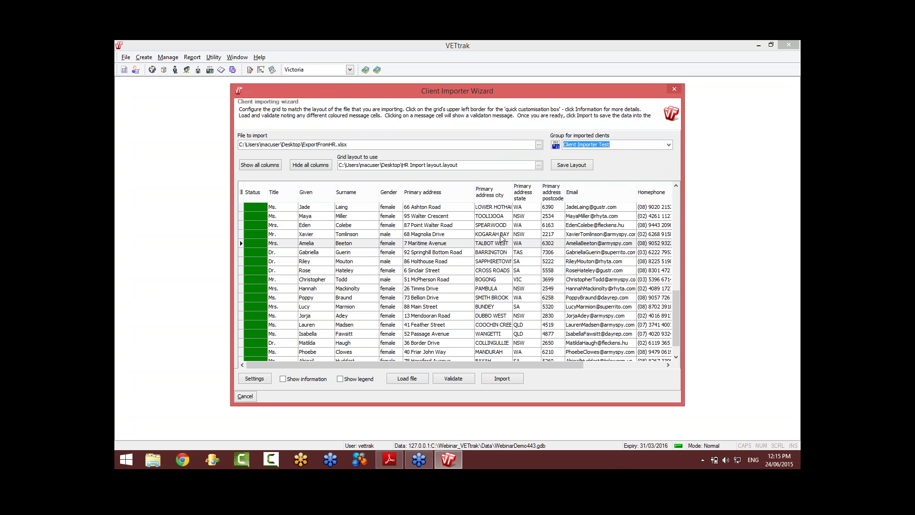
Step: Run the import into Client Importer Test, confirm it, acknowledge Insert Complete and close the importer
left_click(505, 378)
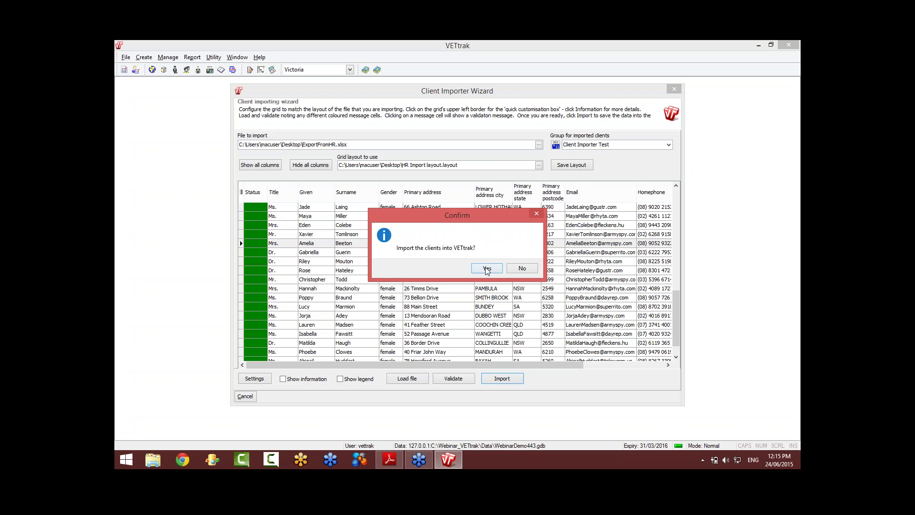
left_click(486, 268)
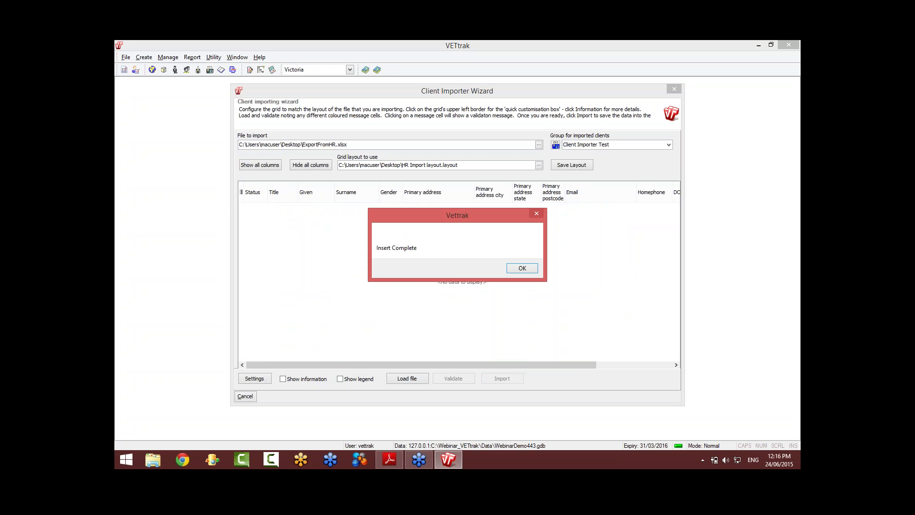
left_click(530, 268)
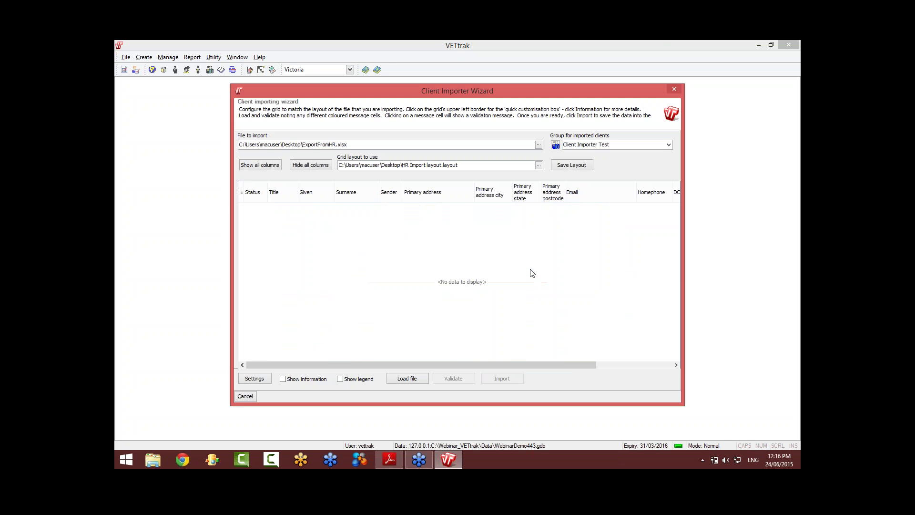
left_click(246, 397)
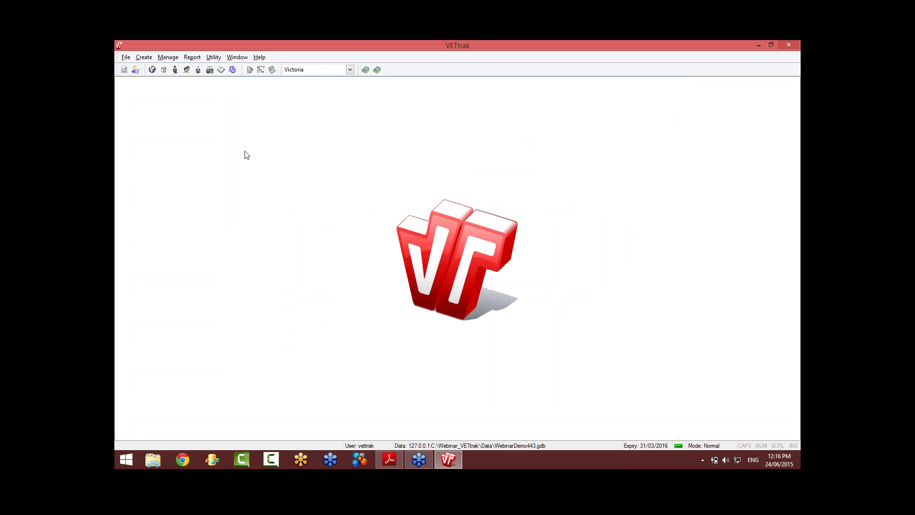
Step: Filter Client Manager to group CI_Test - Client Importer Test and view a client's employer Animals r Us
left_click(197, 72)
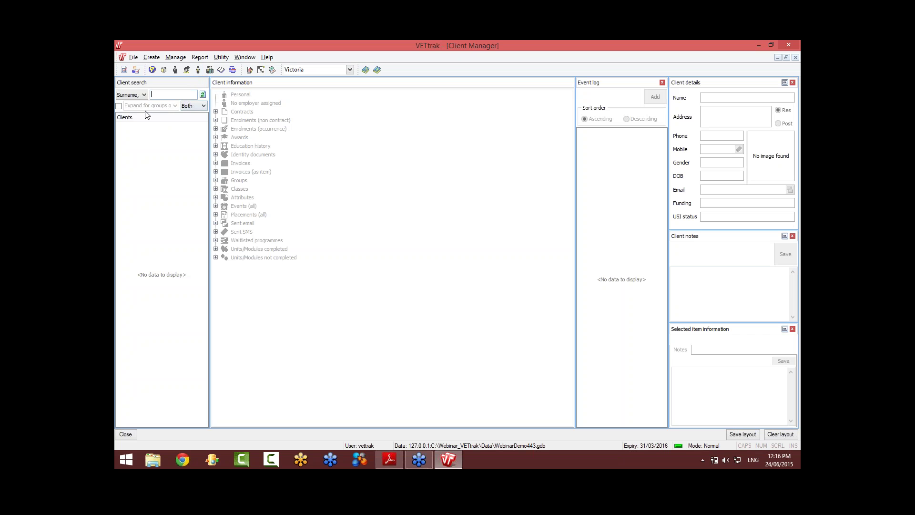
left_click(119, 107)
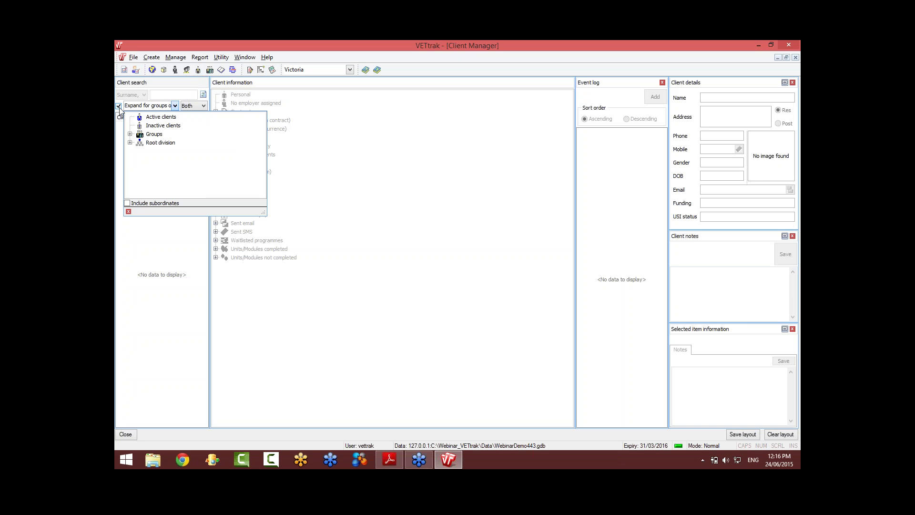
left_click(130, 135)
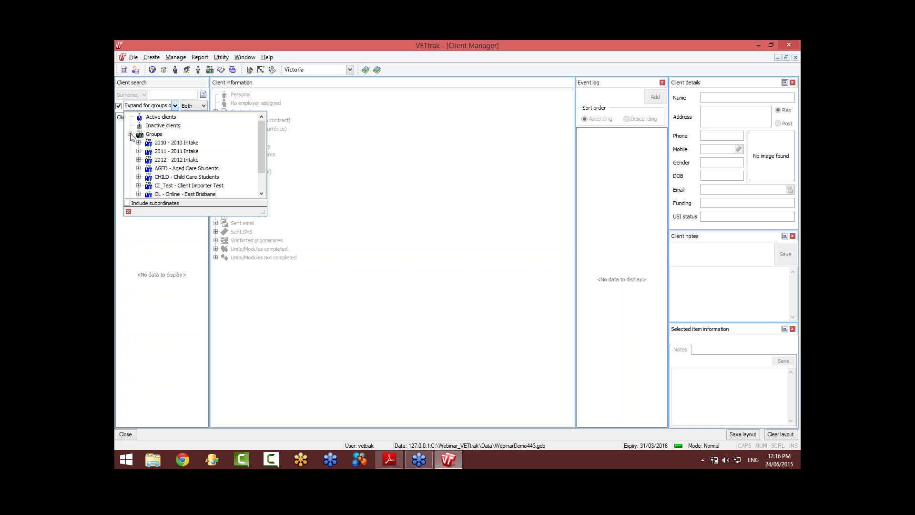
left_click(261, 193)
left_click(261, 193)
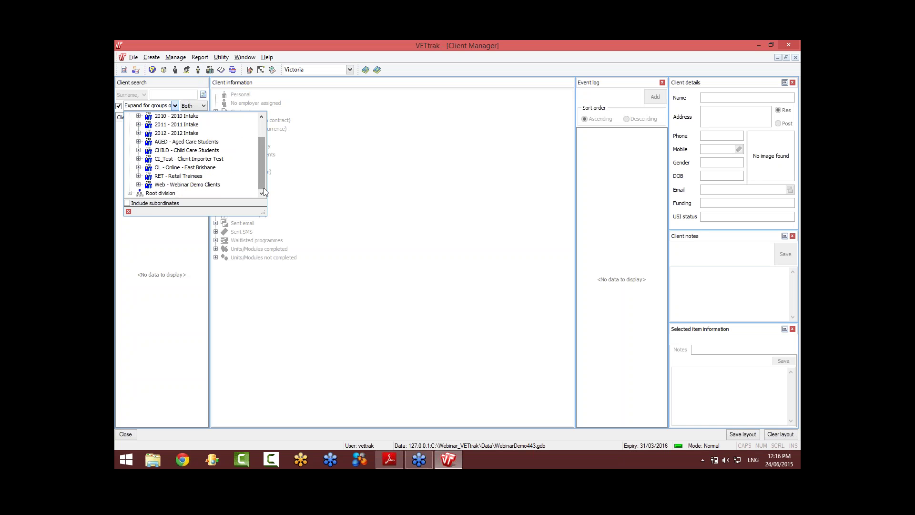
mouse_move(261, 185)
left_mouse_down()
mouse_move(264, 165)
mouse_move(264, 184)
left_mouse_up()
left_click(208, 159)
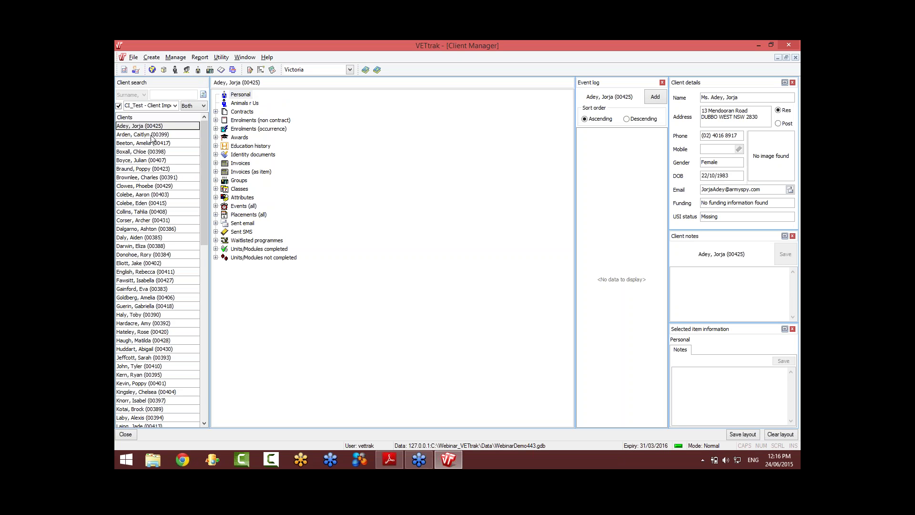
left_click(164, 228)
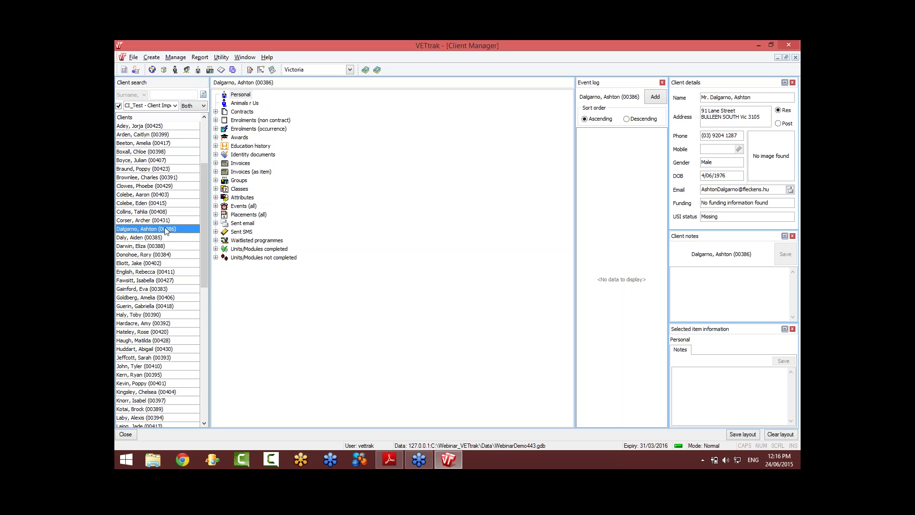
left_click(248, 104)
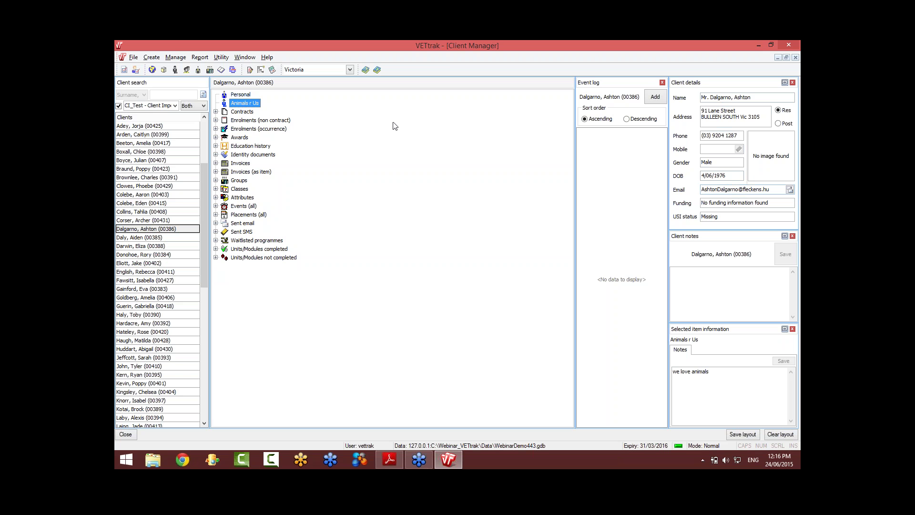
Step: Edit the client's personal record, passing the details, groups and notes pages
left_click(244, 94)
right_click(244, 94)
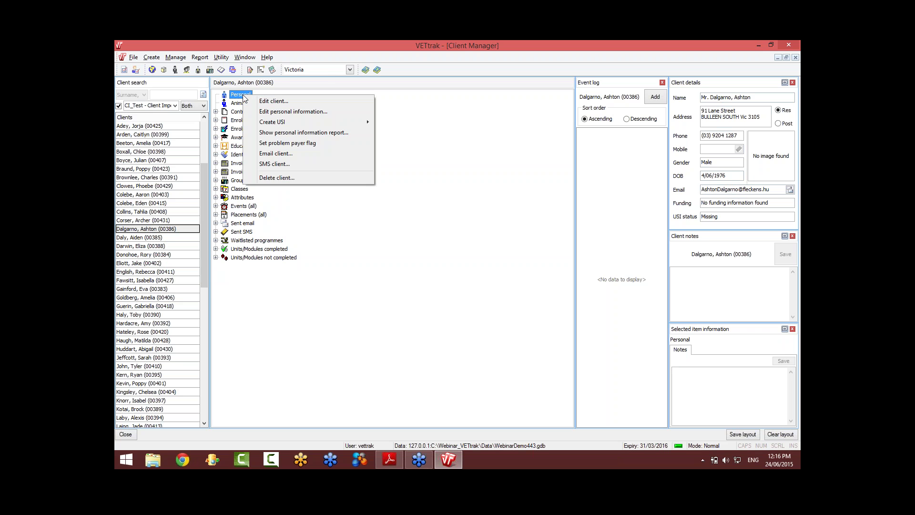
left_click(276, 101)
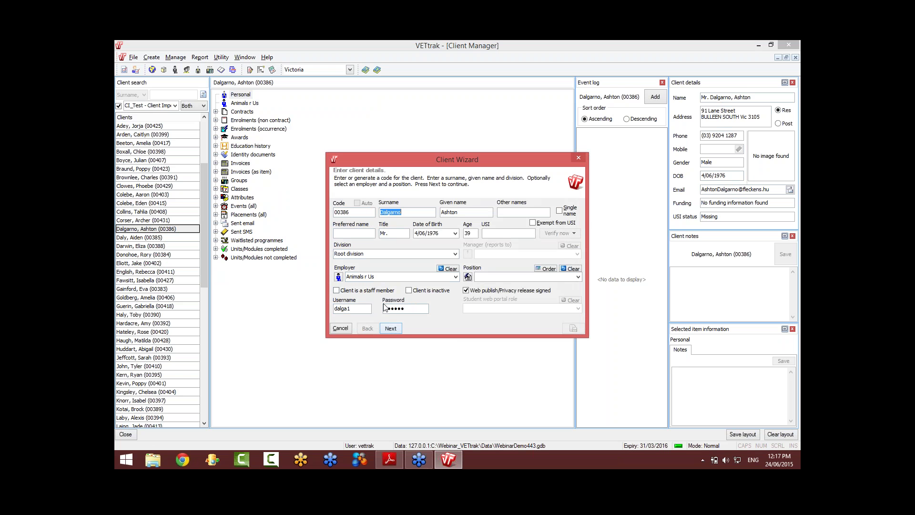
left_click_drag(379, 276, 353, 276)
left_click(391, 328)
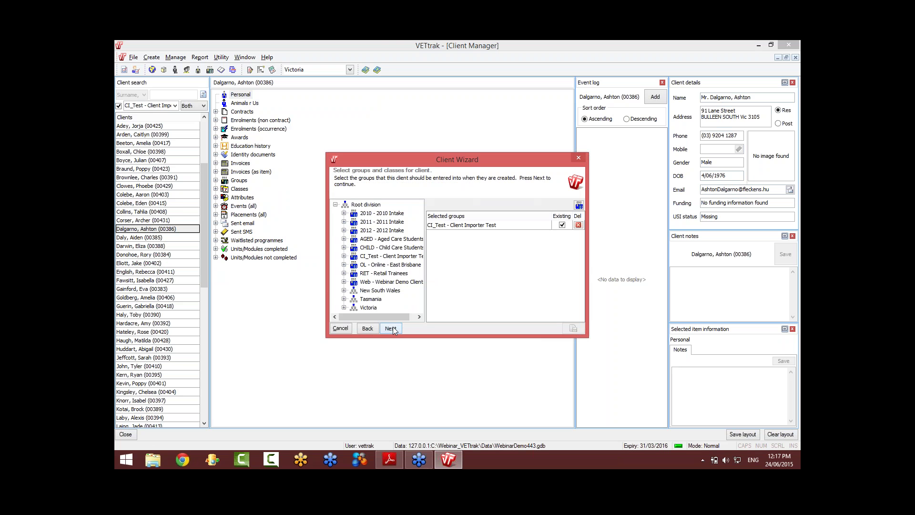
left_click(391, 328)
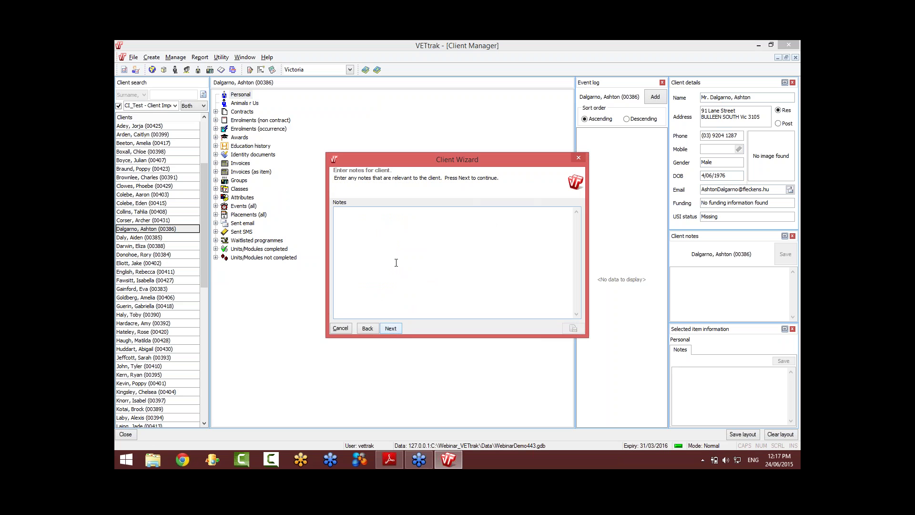
left_click(391, 328)
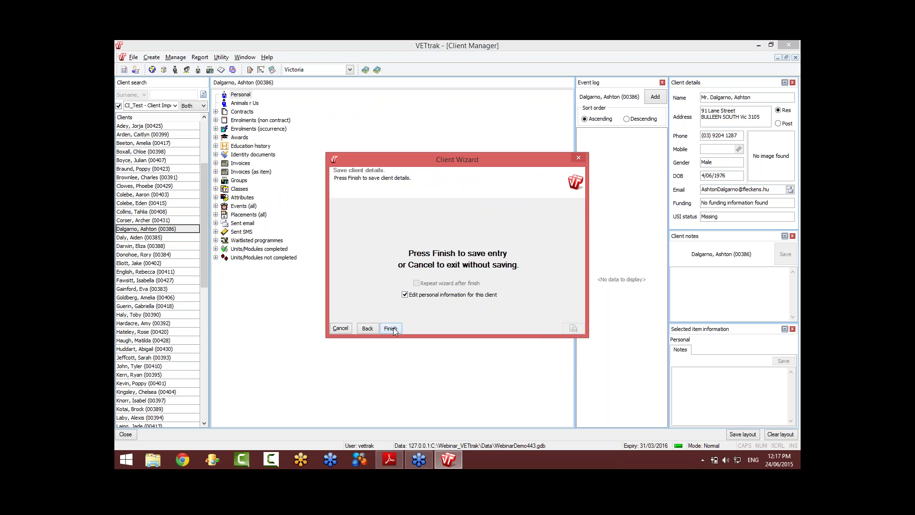
left_click(391, 328)
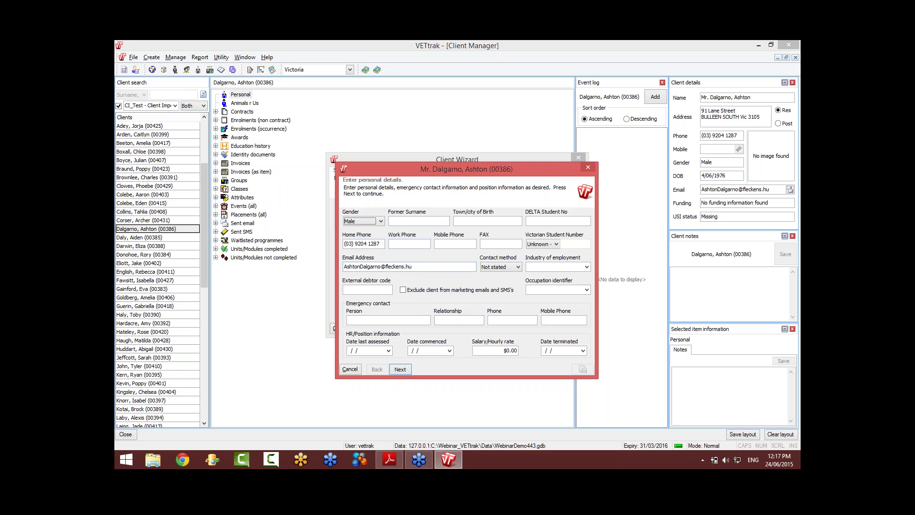
Step: Pass the address, AVETMISS and images pages, save the client, and reopen the Client Importer
left_click(400, 369)
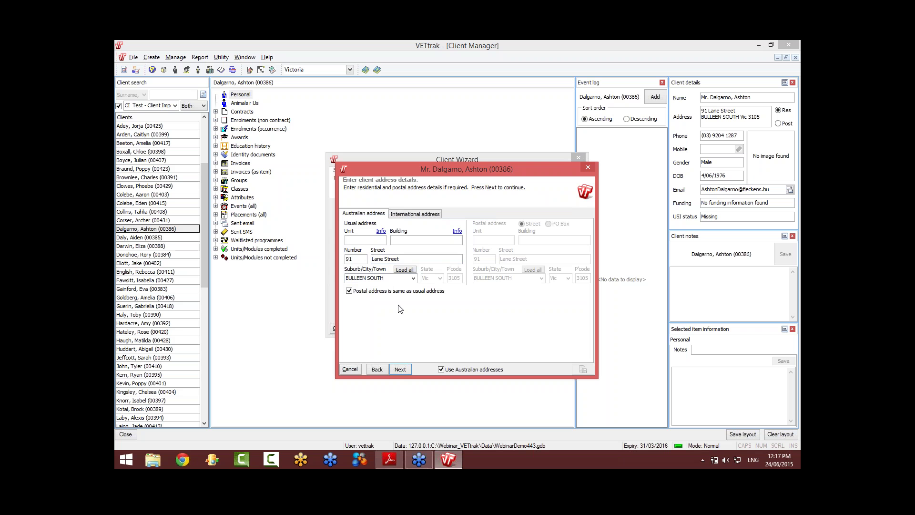
left_click(402, 368)
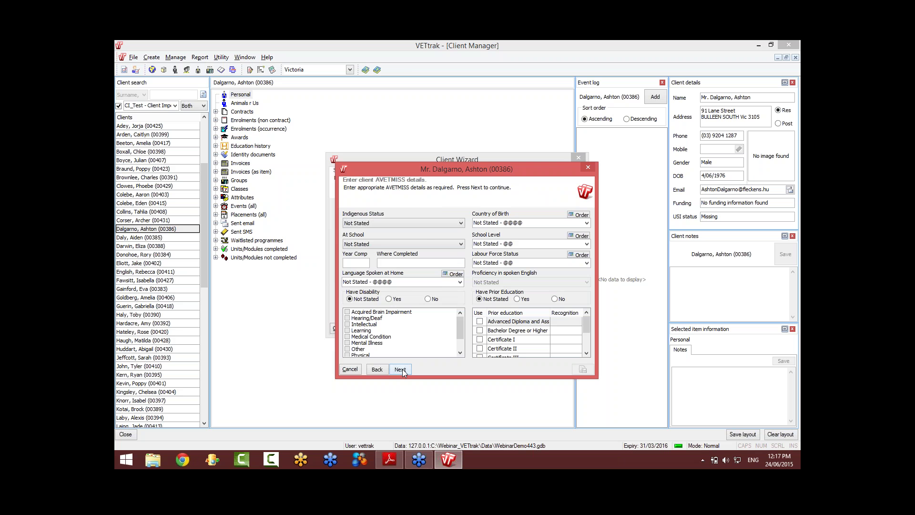
left_click(402, 370)
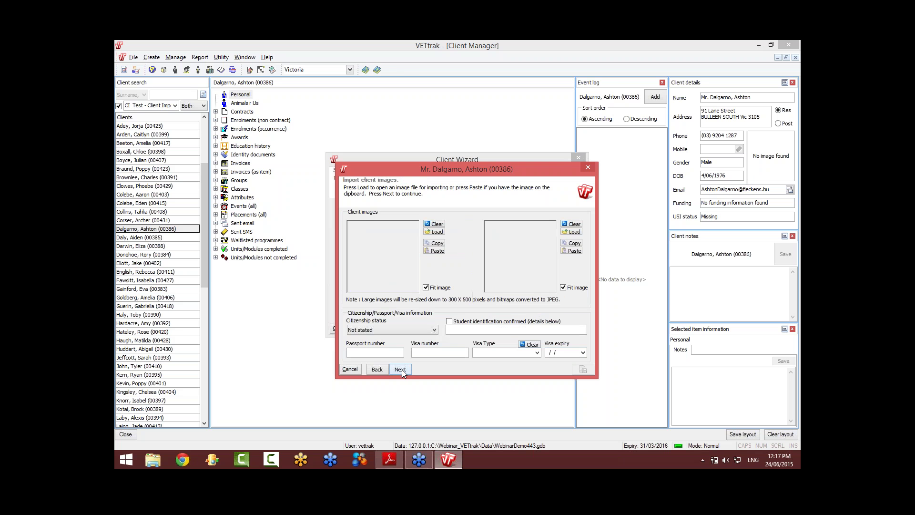
left_click(401, 370)
left_click(401, 370)
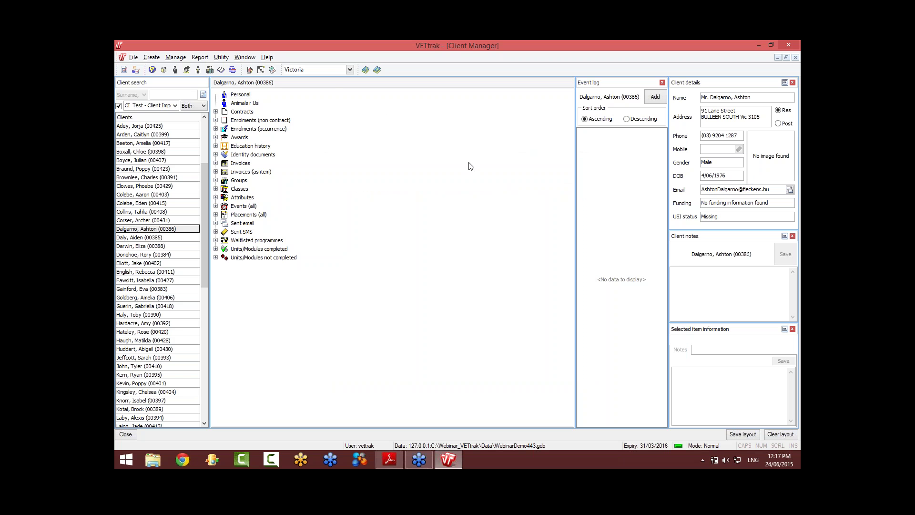
left_click(224, 59)
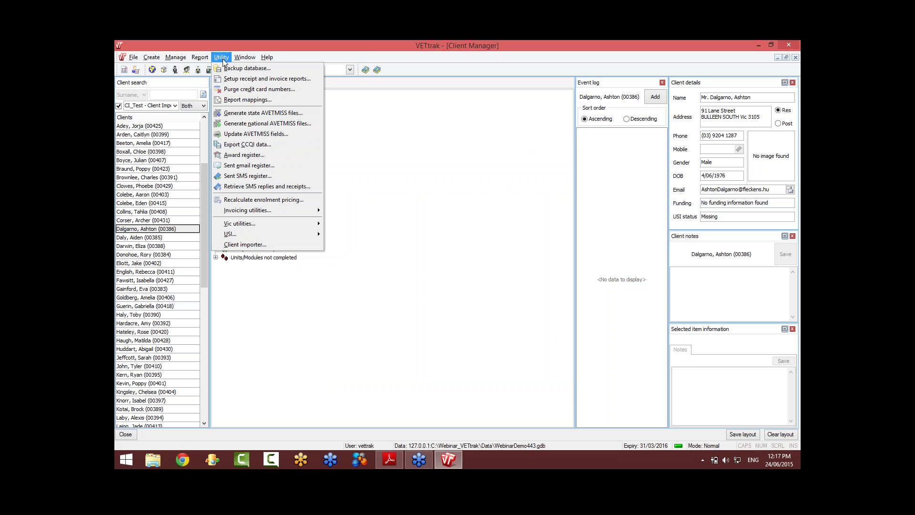
left_click(244, 244)
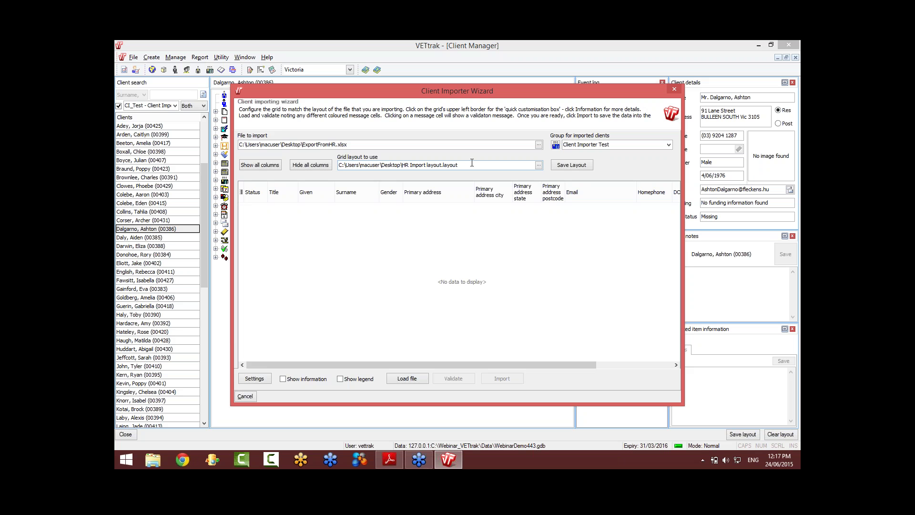
Step: Reload the HR export file and validate it: all 50 records show warnings, 0 ready to insert
left_click(407, 379)
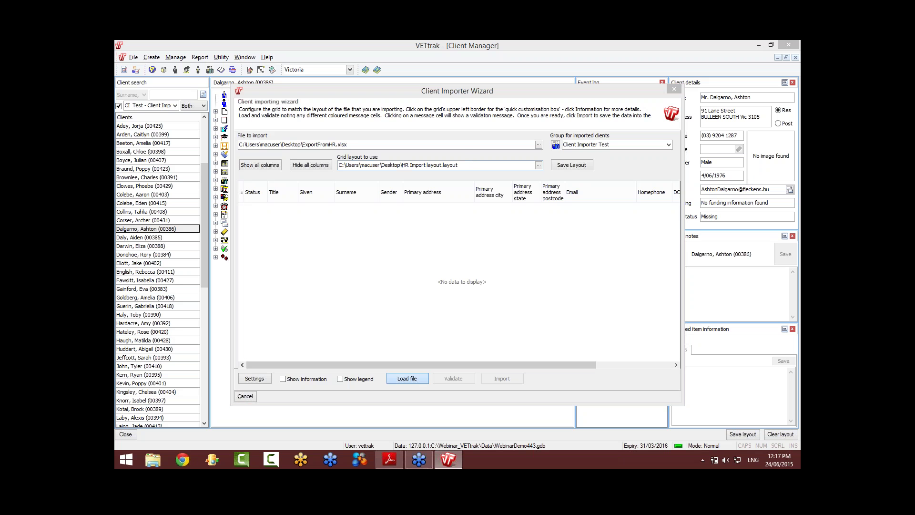
left_click(445, 379)
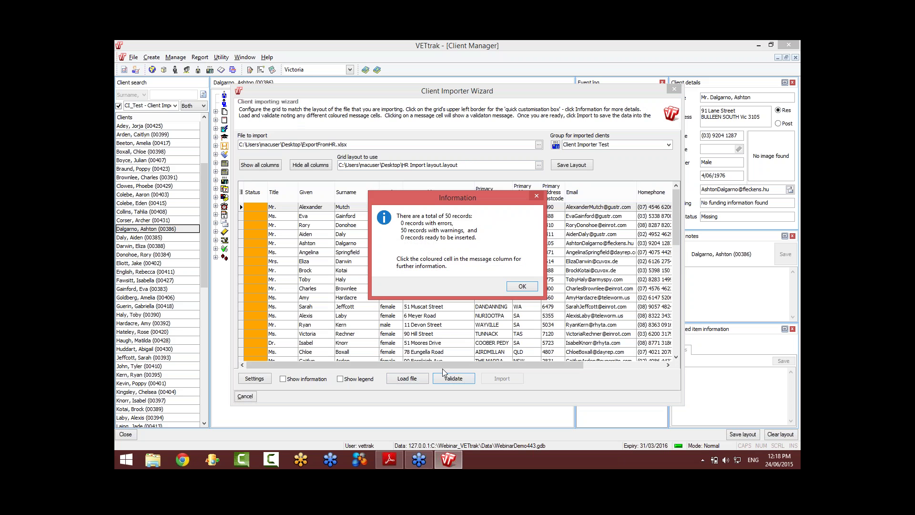
Step: Close the summary, read a row's warning that the client already exists, and scroll the grid
left_click(521, 286)
left_click(263, 217)
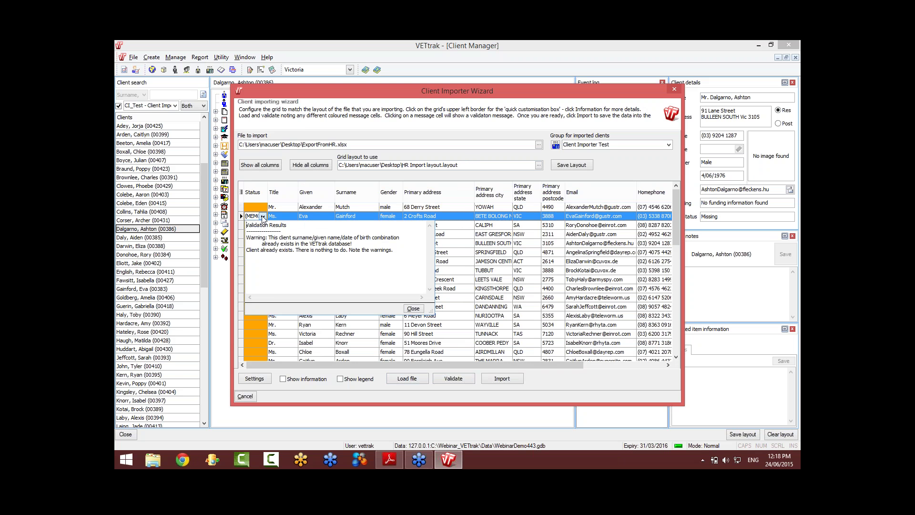
left_click(262, 216)
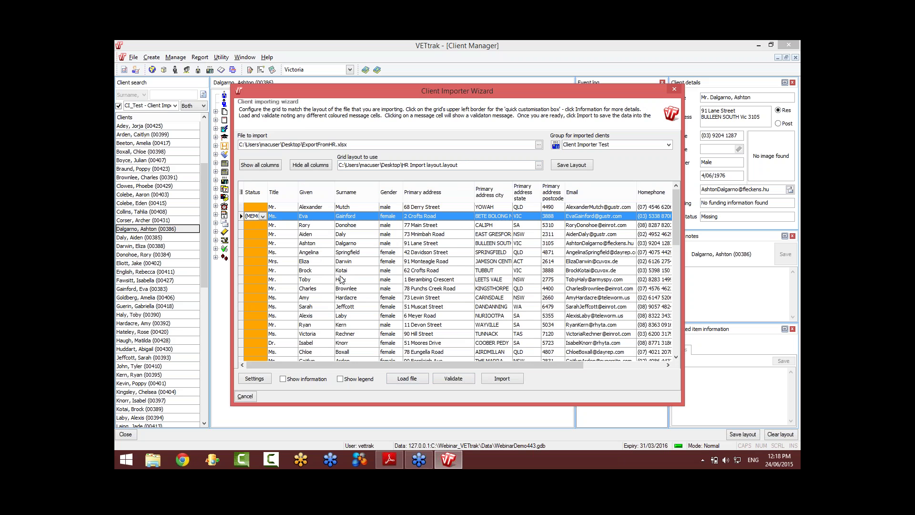
scroll(282, 316, "down", 3)
scroll(284, 315, "down", 2)
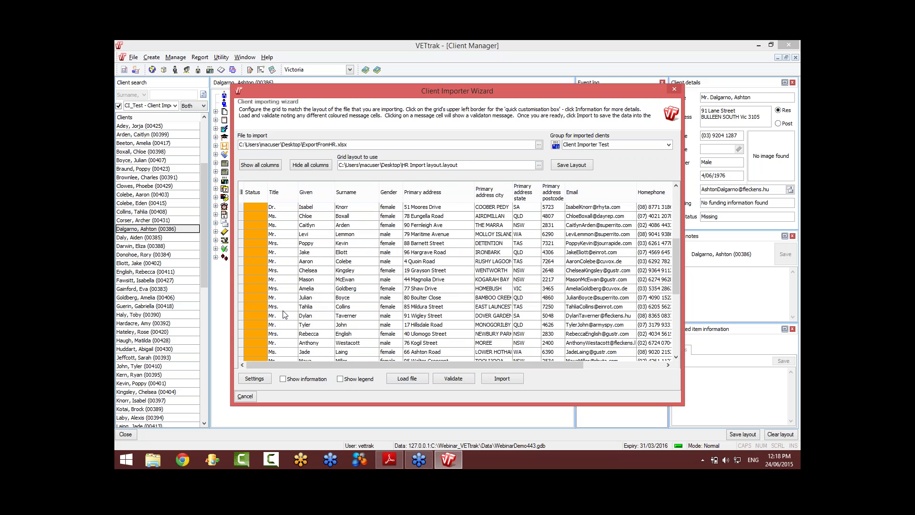
left_click(255, 378)
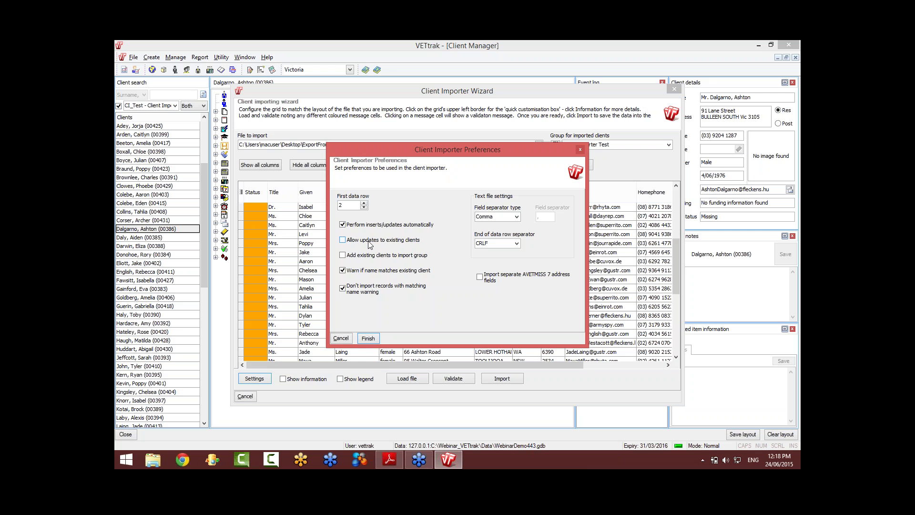
left_click(370, 241)
left_click(371, 241)
left_click(341, 338)
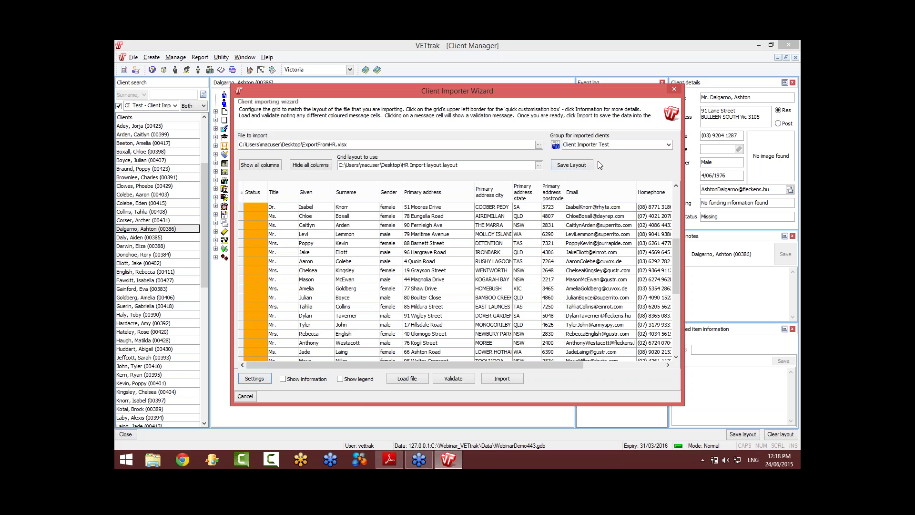
Step: Close the Client Importer, minimise VETtrak and open Client Importer Help.pdf from the desktop
left_click(676, 89)
left_click(759, 45)
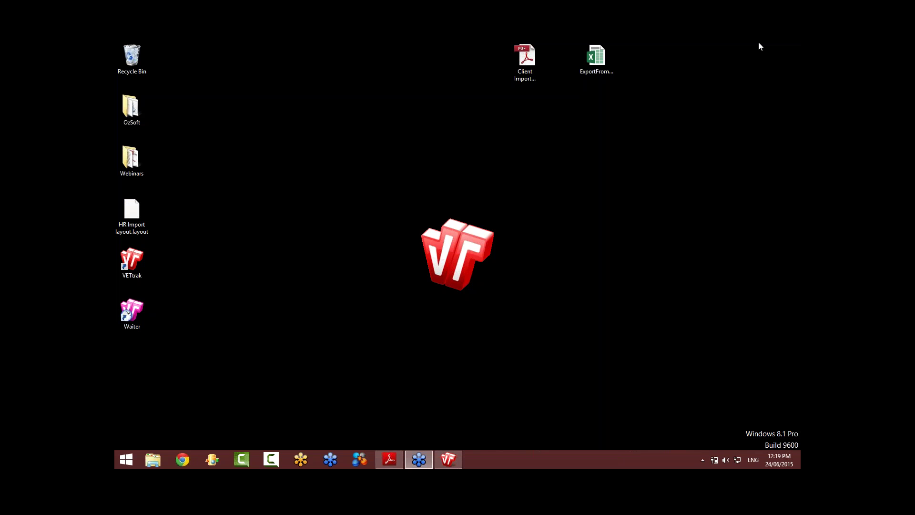
left_click(531, 62)
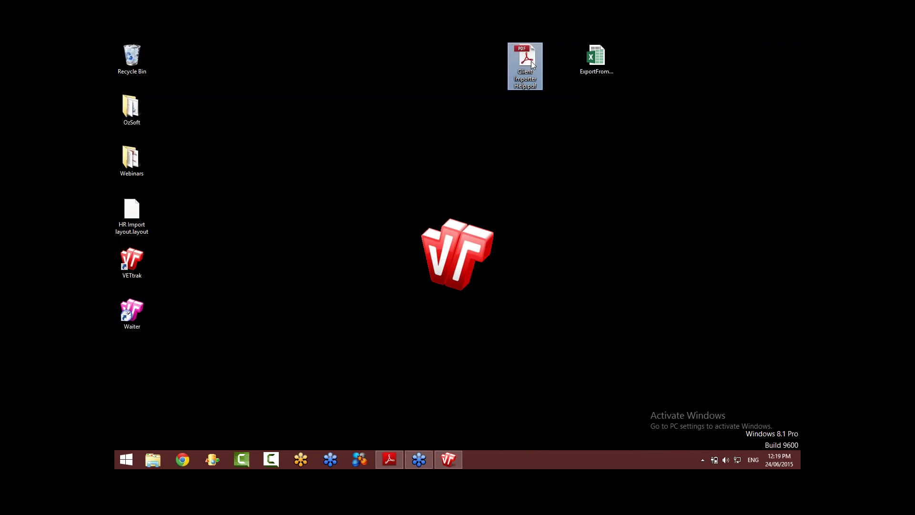
double_click(532, 65)
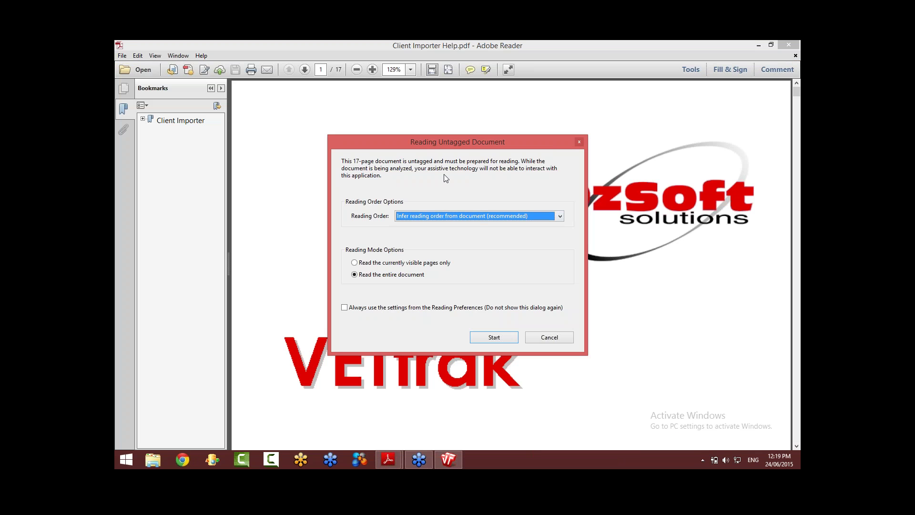
Step: Prepare the PDF for reading, set zoom to 100% and scroll to page 3's Setting Up the Import Grid
left_click(494, 337)
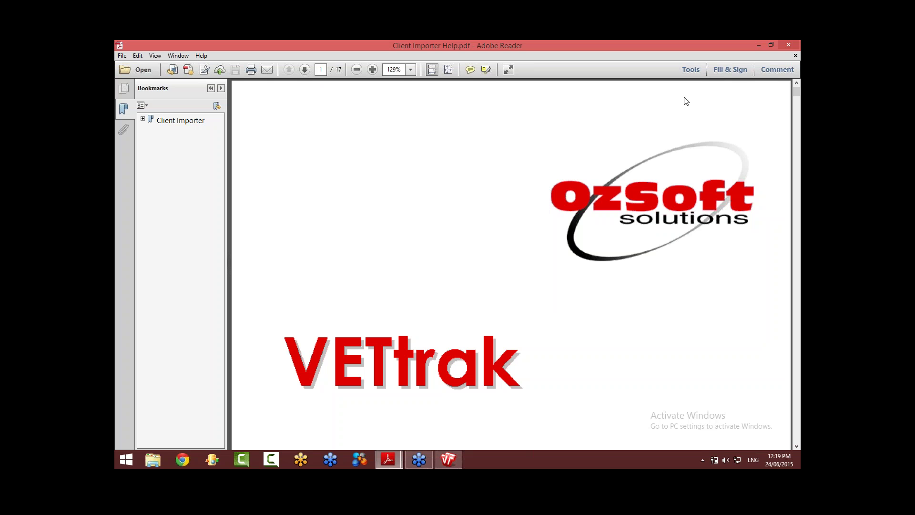
left_click(561, 230)
left_click(509, 239)
scroll(508, 239, "down", 6)
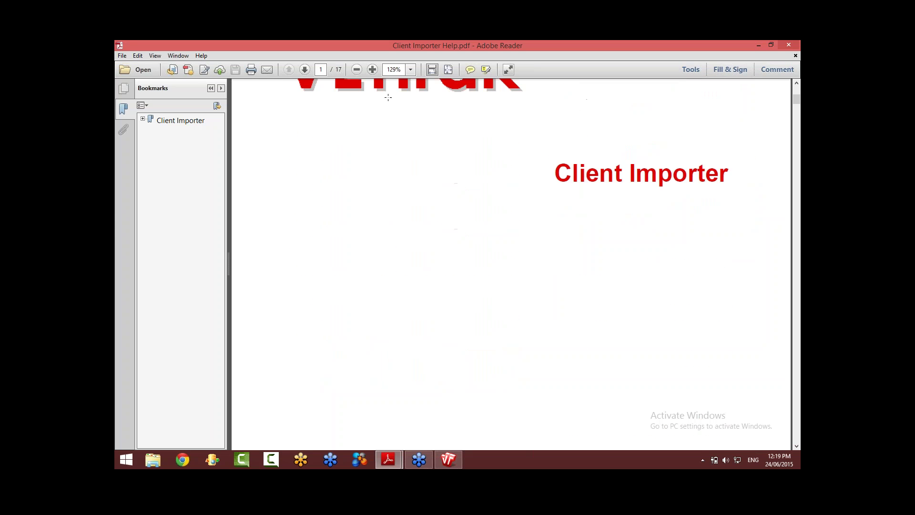
left_click(356, 70)
scroll(429, 257, "down", 15)
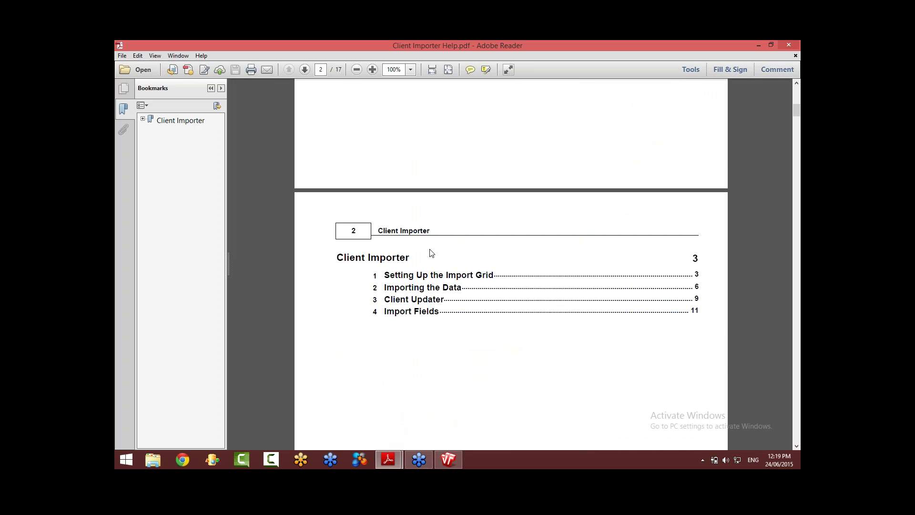
scroll(432, 251, "down", 15)
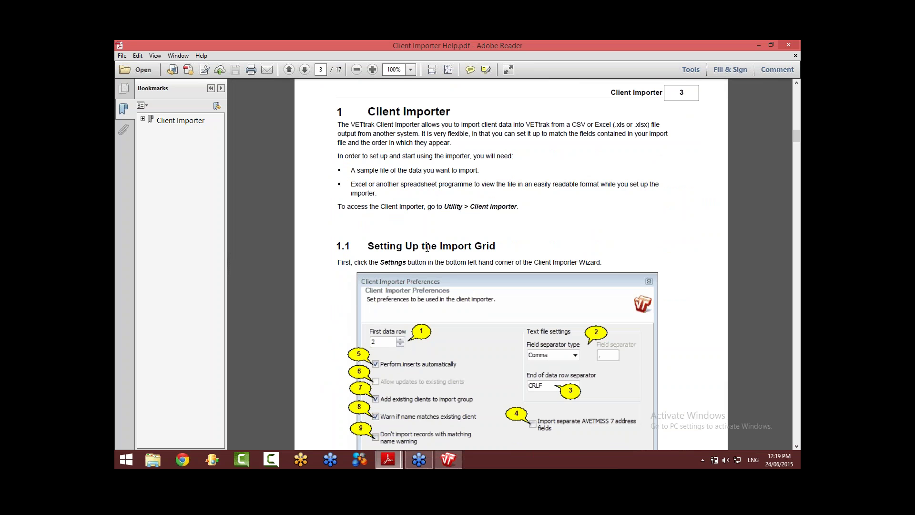
Step: Use the Client Importer bookmarks to jump to section 1.4 Import Fields on page 11
left_click(793, 347)
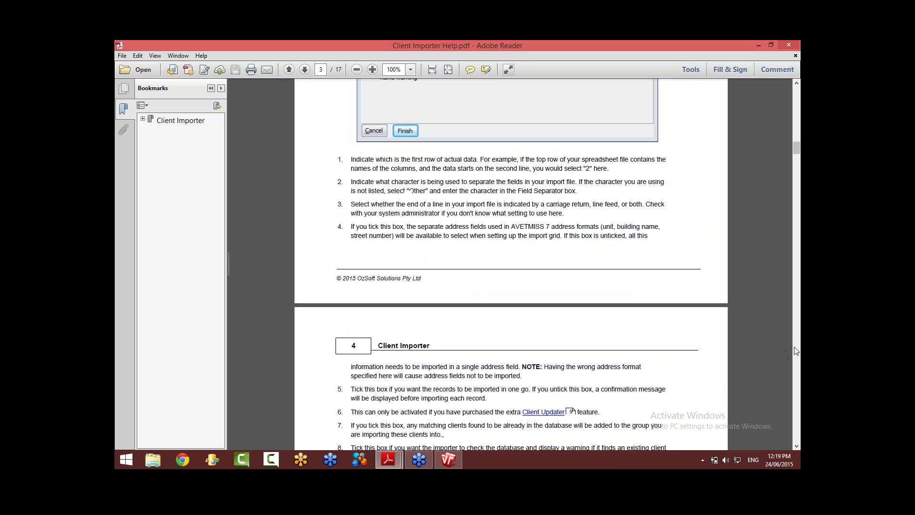
left_click(794, 347)
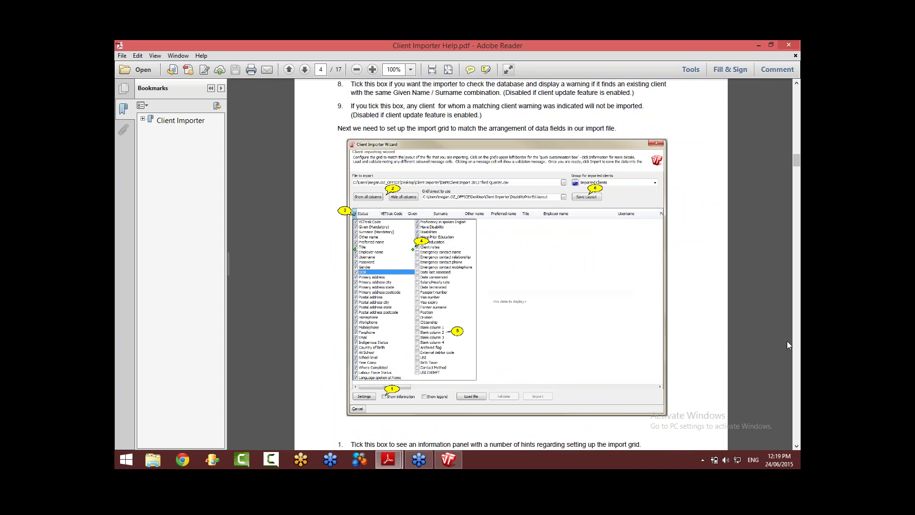
left_click(143, 119)
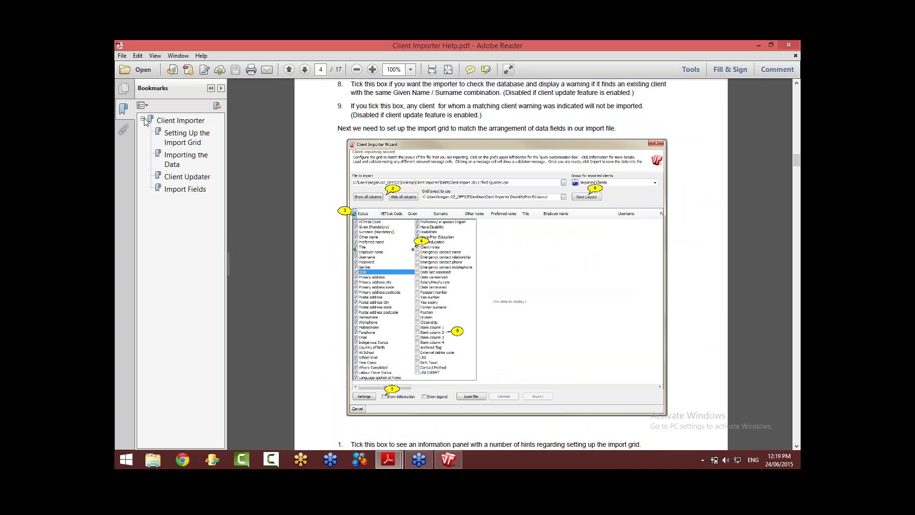
left_click(180, 190)
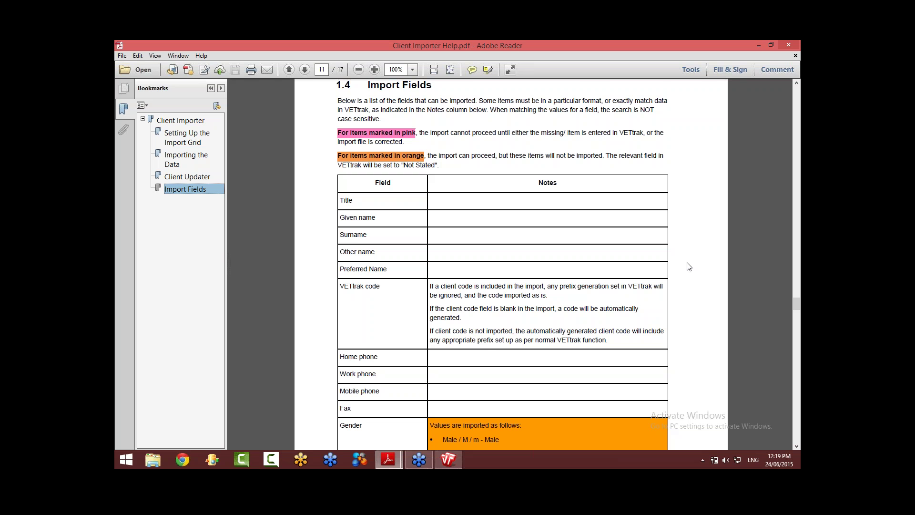
Step: Scroll through the page 11 Import Fields table, then page down to the address fields on page 12
scroll(690, 266, "down", 4)
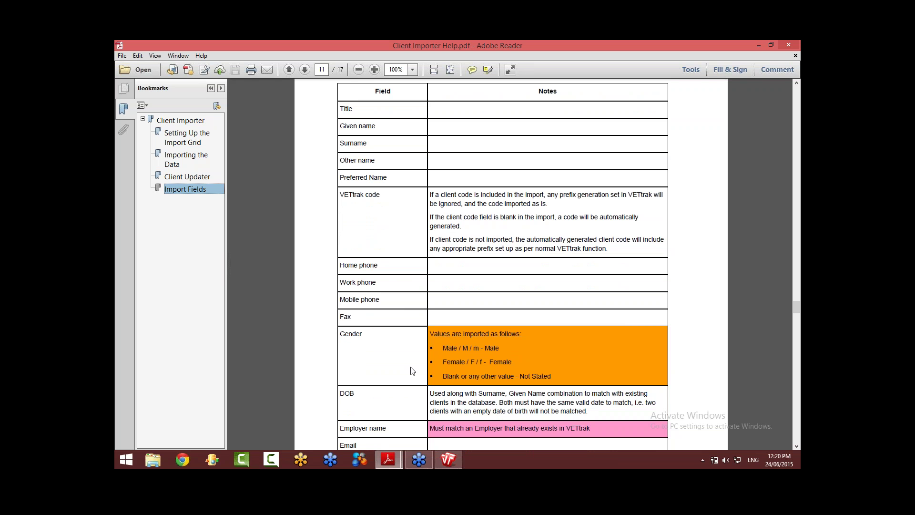
scroll(413, 371, "down", 5)
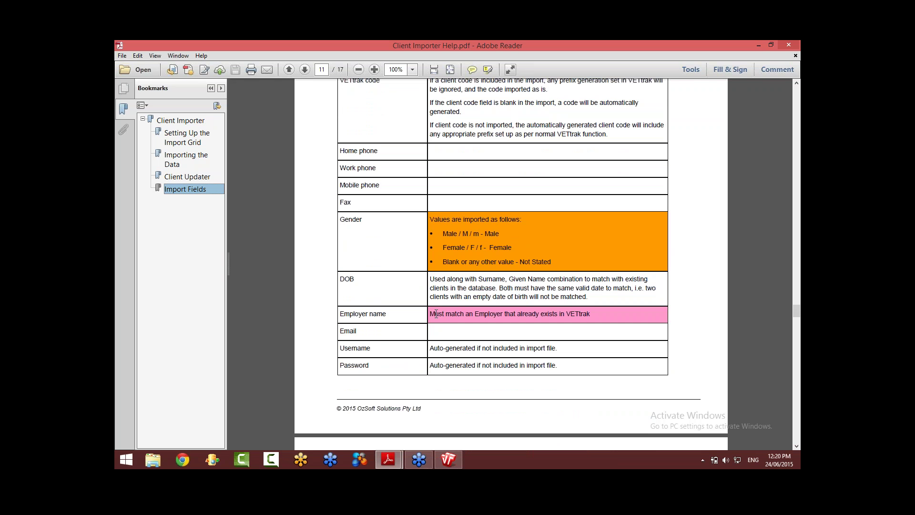
left_click(797, 389)
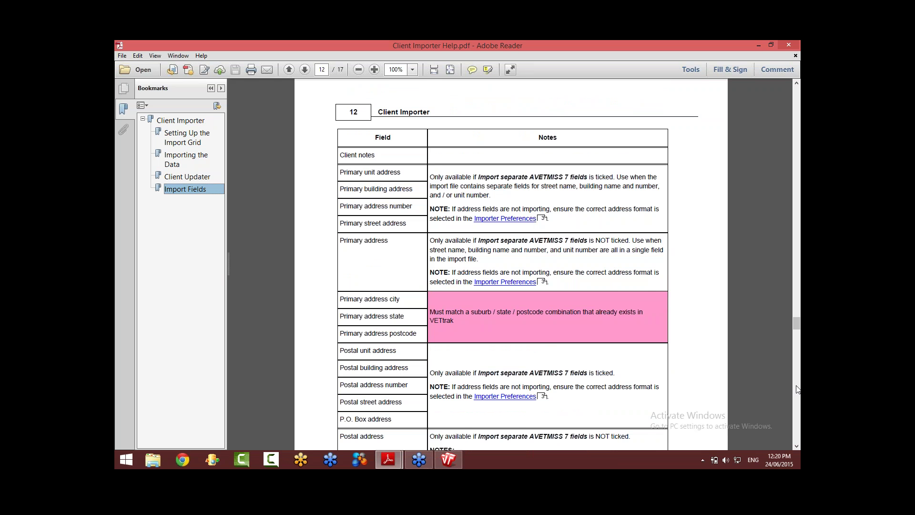
Step: Page down through the import field notes on pages 13–14, then minimise Adobe Reader
left_click(797, 395)
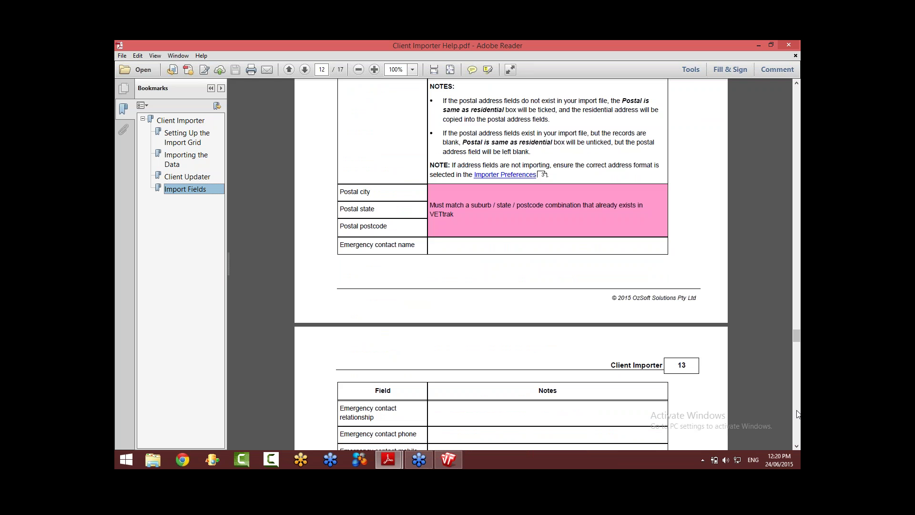
left_click(798, 415)
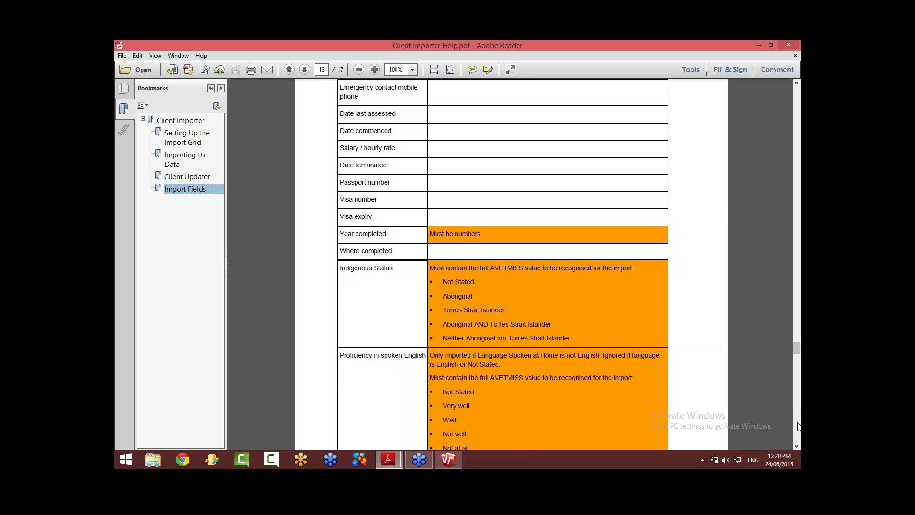
left_click(797, 426)
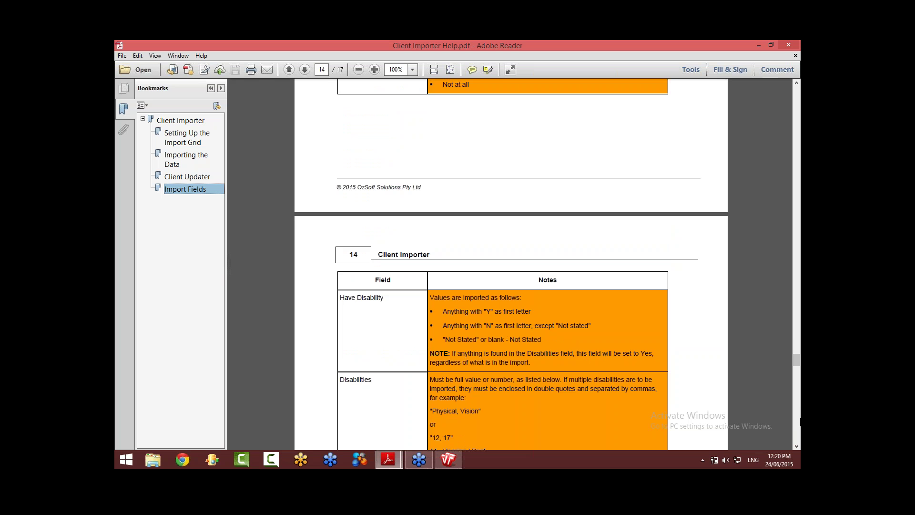
left_click(798, 432)
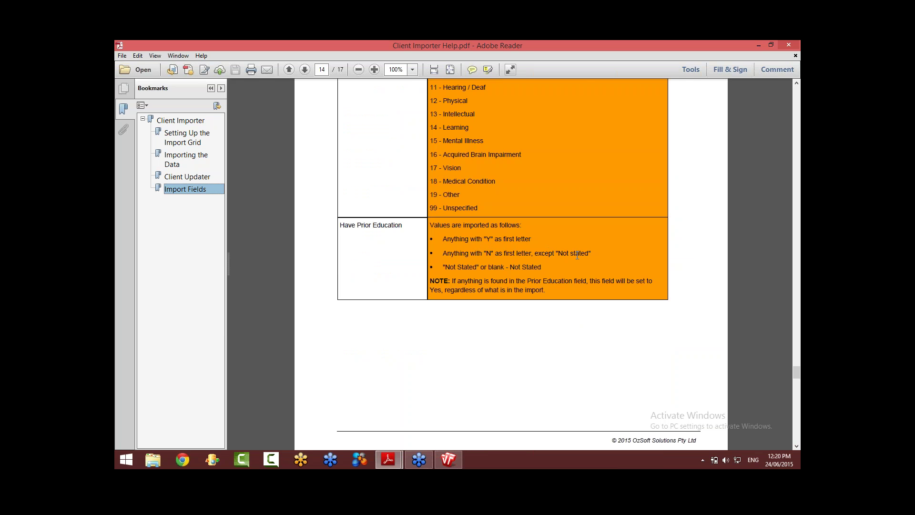
left_click(758, 46)
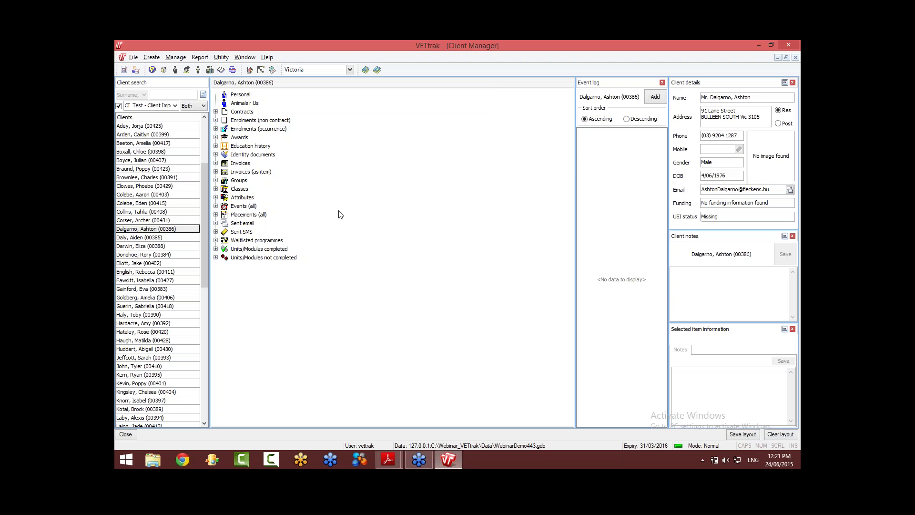
Step: From Programme Manager, launch Enrol clients in occurrence for the July 2015 Animal Care occurrence
left_click(233, 70)
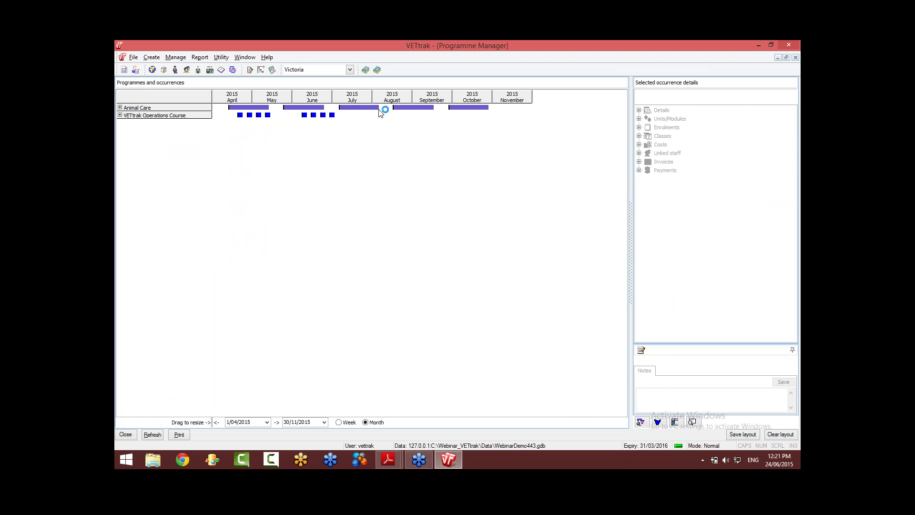
left_click(369, 107)
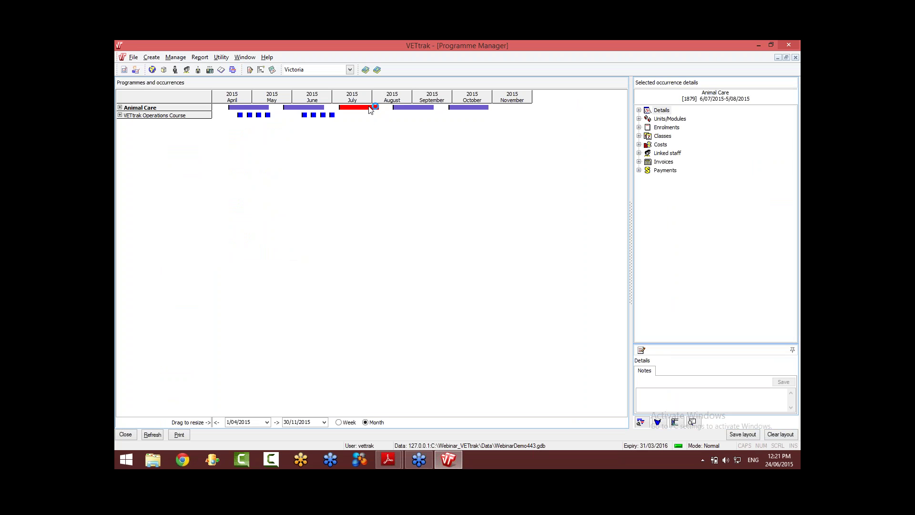
left_click(639, 127)
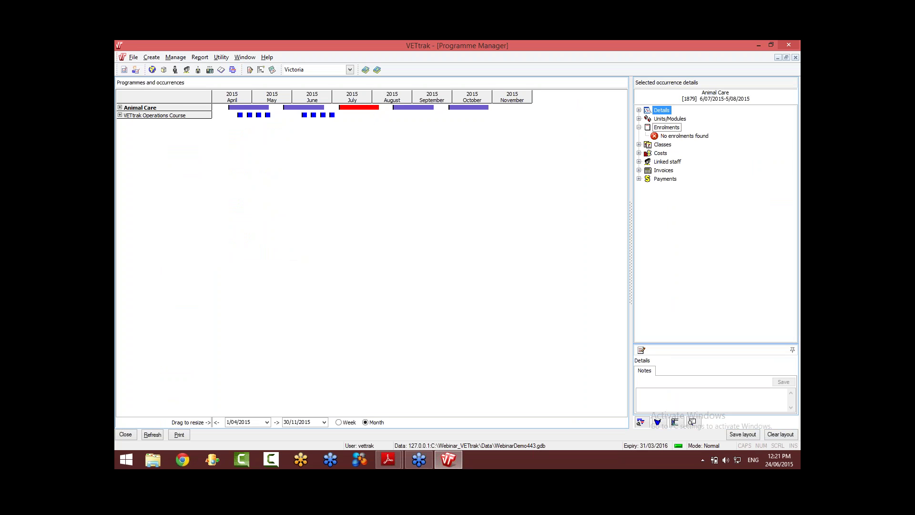
right_click(665, 129)
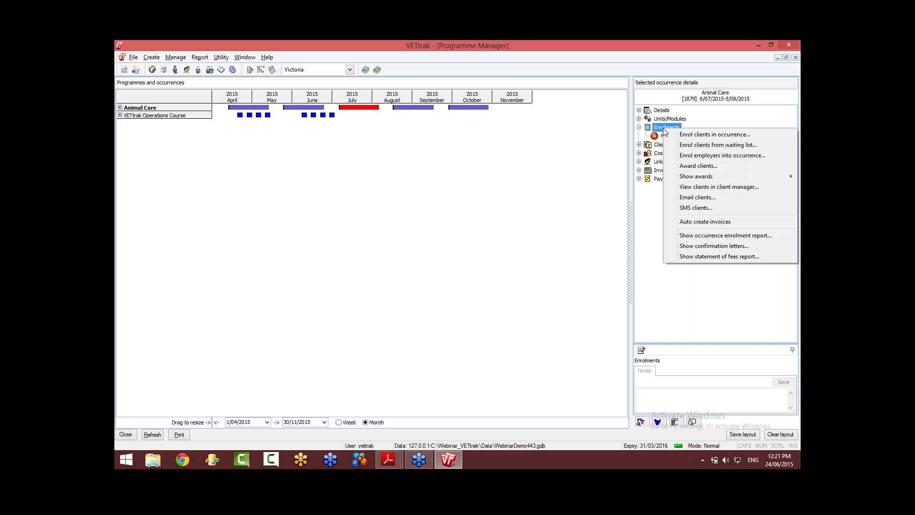
left_click(704, 135)
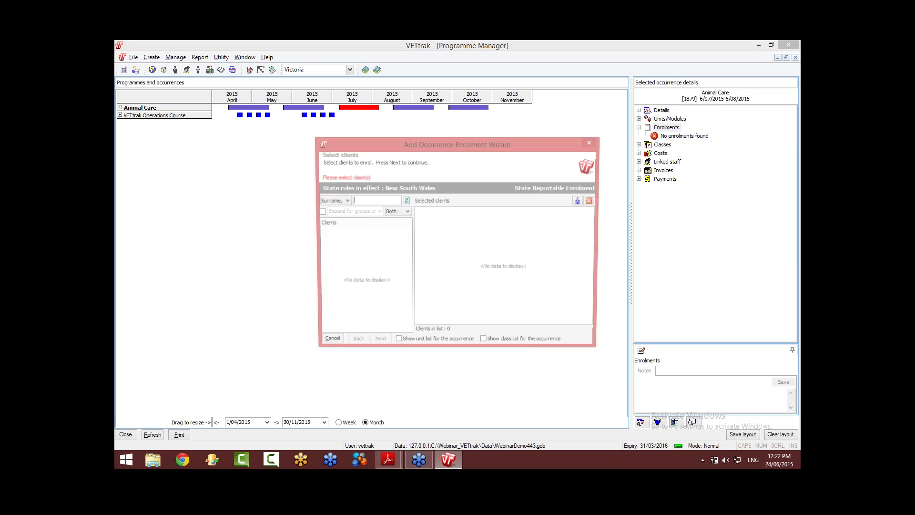
Step: Filter by the CI_Test - Client Importer Test group and add all 50 clients to Selected clients
left_click(319, 211)
left_click(331, 240)
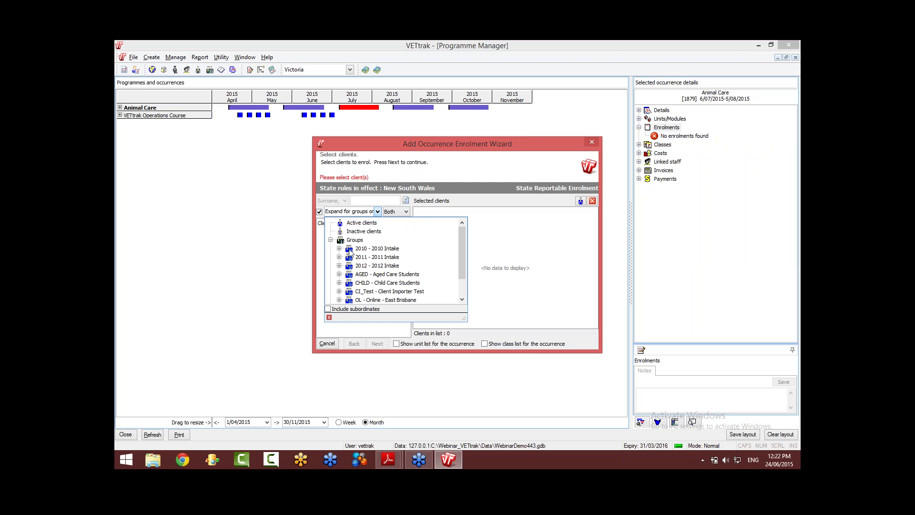
left_click(384, 292)
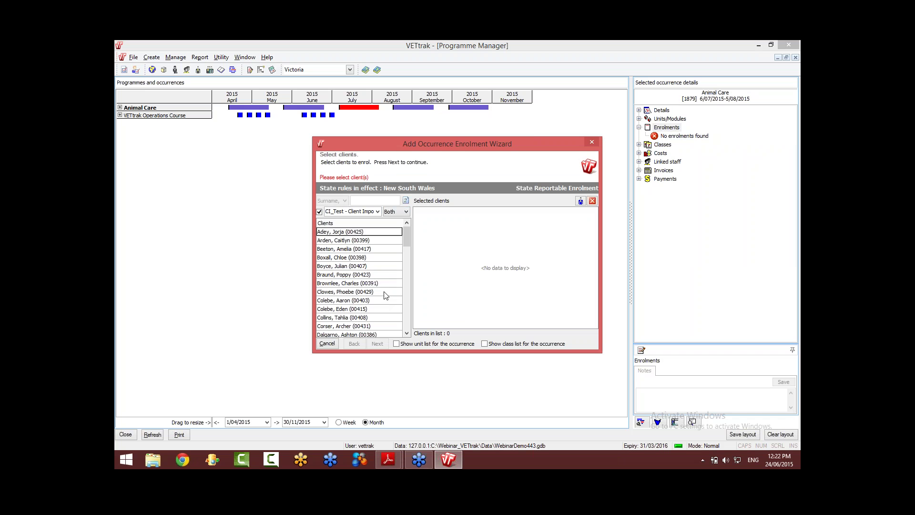
left_click(377, 212)
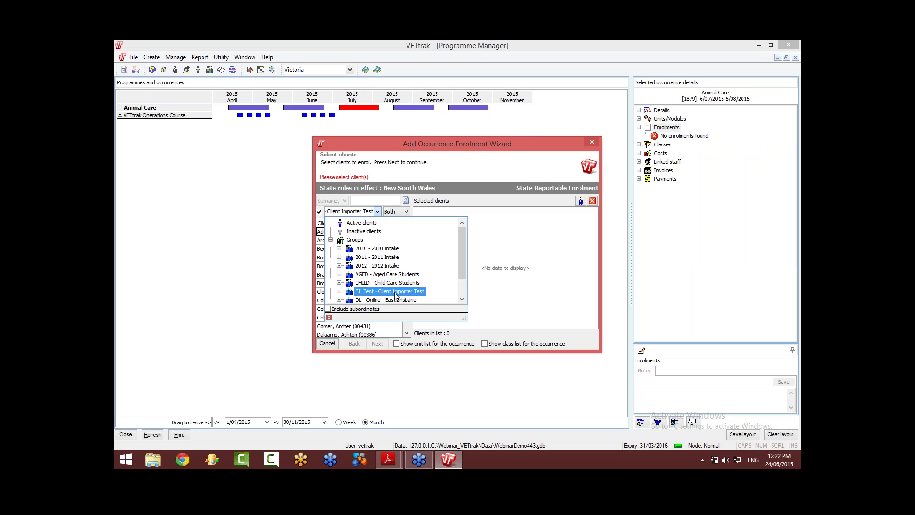
left_click_drag(506, 292, 506, 292)
left_click(378, 212)
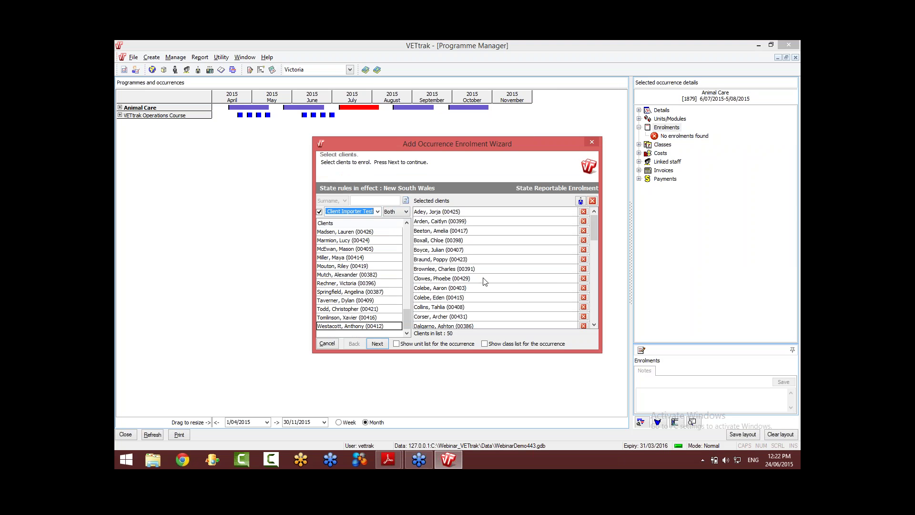
left_click(460, 280)
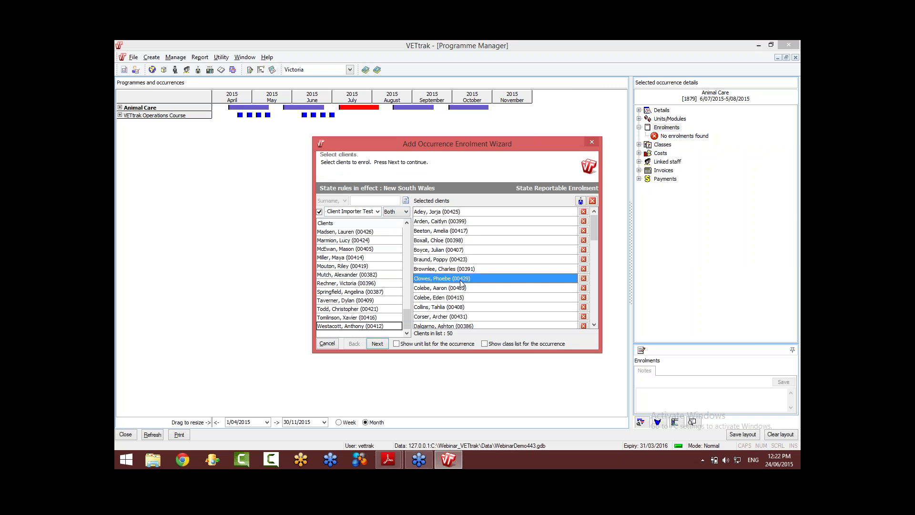
Step: Remove one selected client, cancel the enrolment wizard, and start a new contract via Create > Contract
left_click(583, 279)
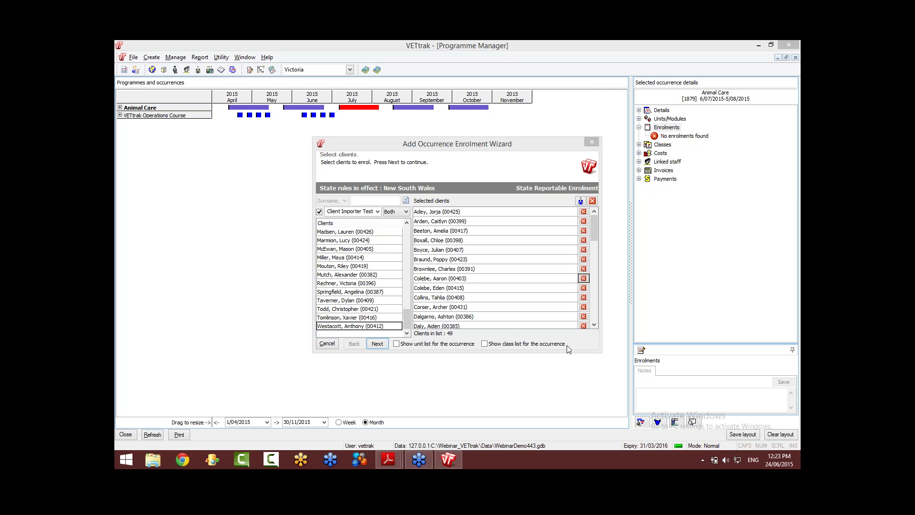
left_click(327, 344)
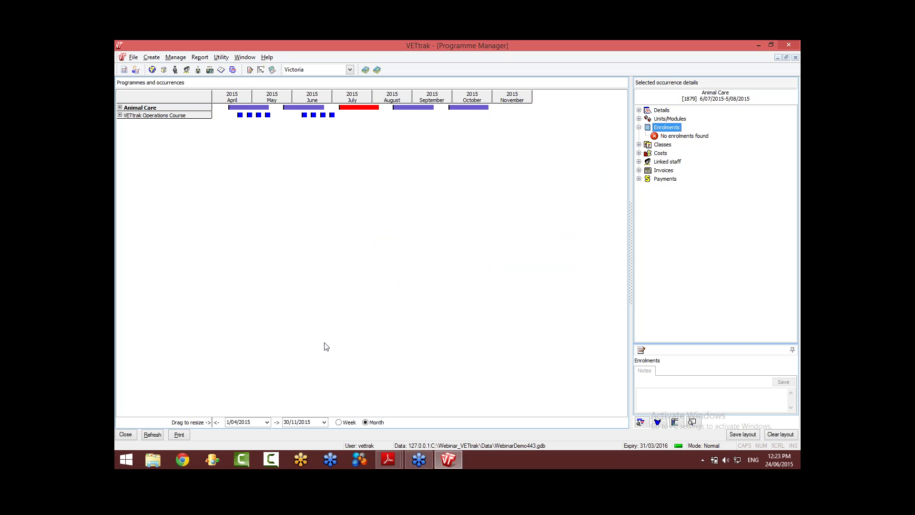
left_click(152, 58)
left_click(168, 110)
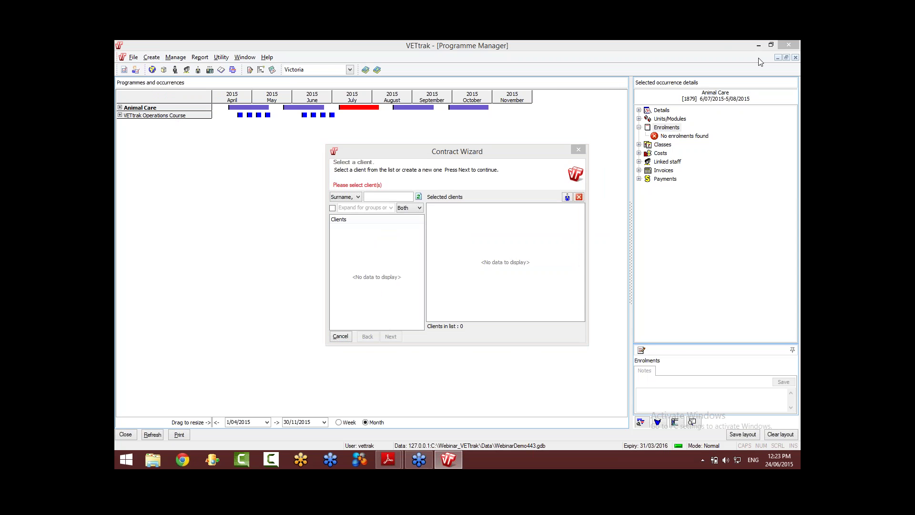
Step: Add all 50 CI_Test group clients to the contract's Selected clients, view the details page, then go Back
left_click(332, 208)
left_click(344, 236)
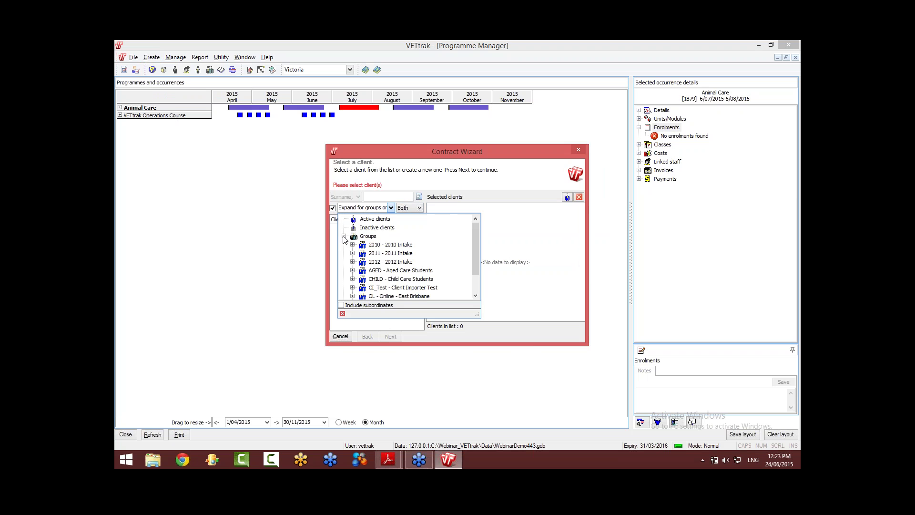
left_click(391, 288)
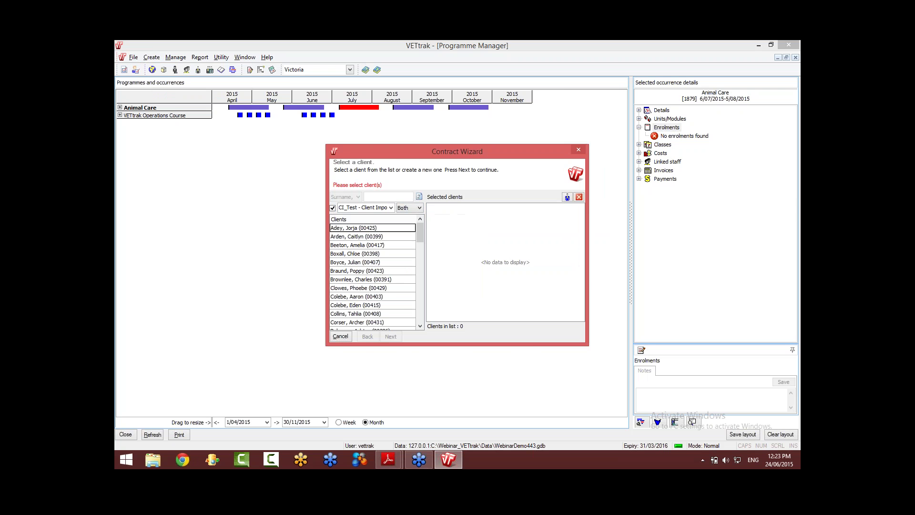
left_click(387, 239)
key("ctrl+a")
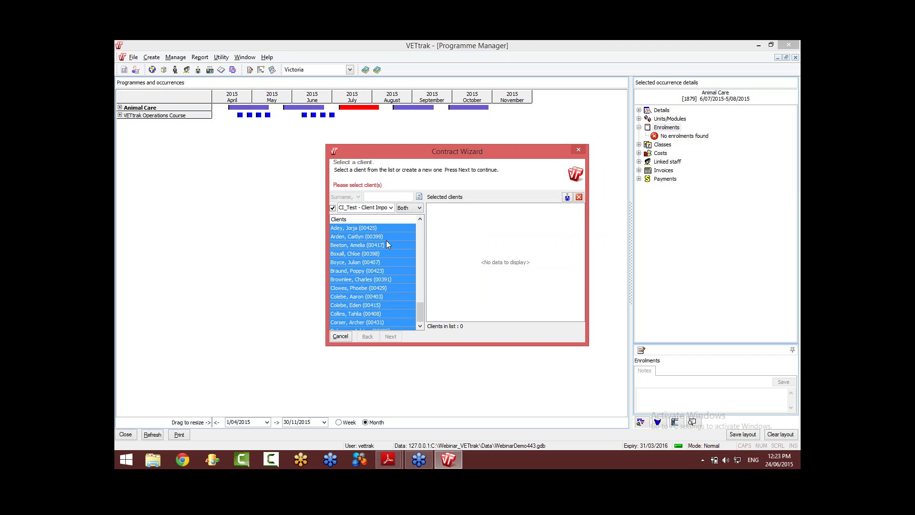
left_click_drag(386, 244, 448, 243)
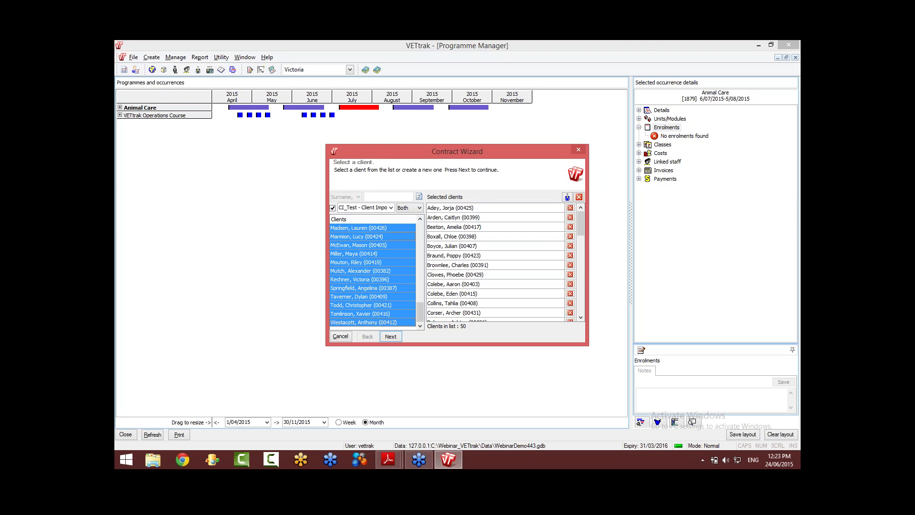
left_click(397, 336)
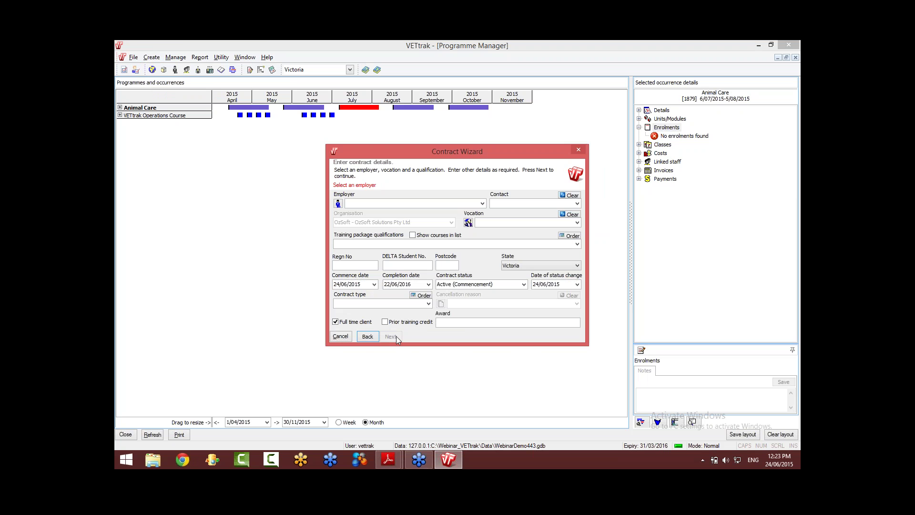
left_click(367, 336)
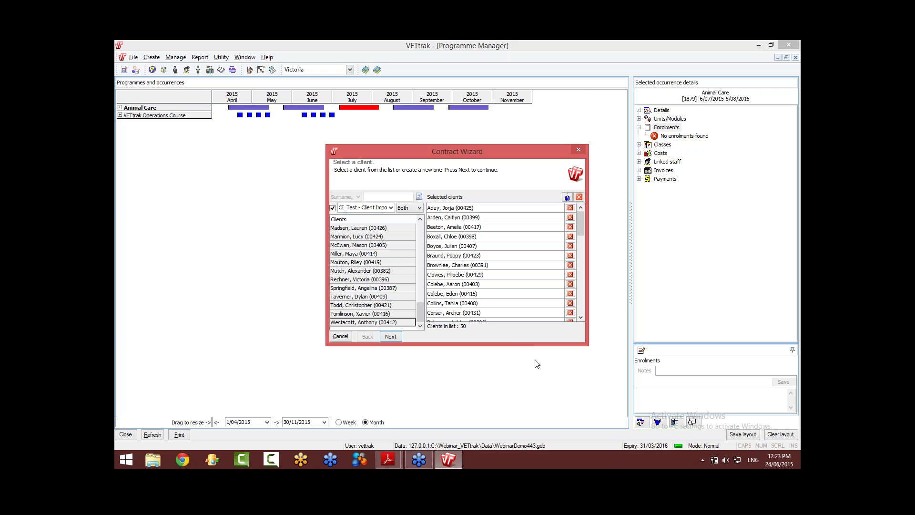
Step: Cancel the Contract Wizard without saving, leaving July Animal Care with no enrolments
left_click(795, 187)
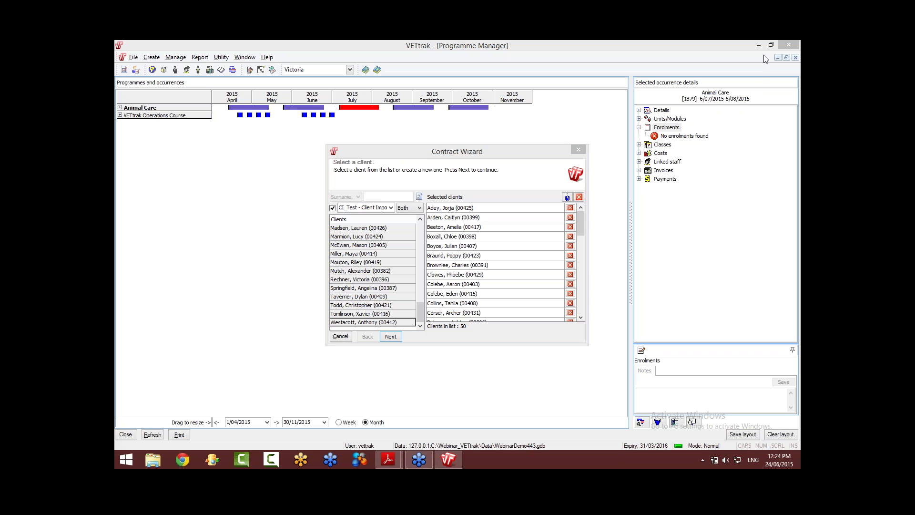
left_click(340, 336)
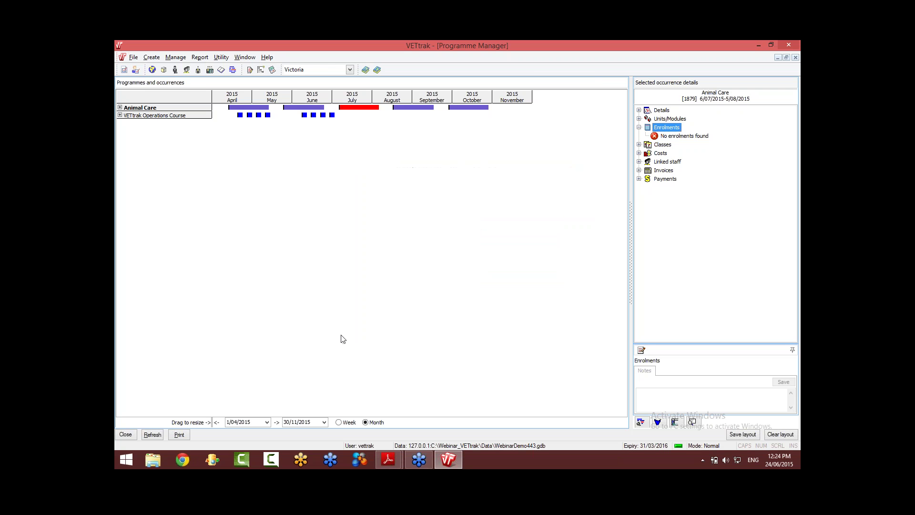
Step: Launch Utility > Client Importer with ExportFromHR.xlsx and the HR Import layout, and show the column checklist
left_click(221, 56)
left_click(271, 244)
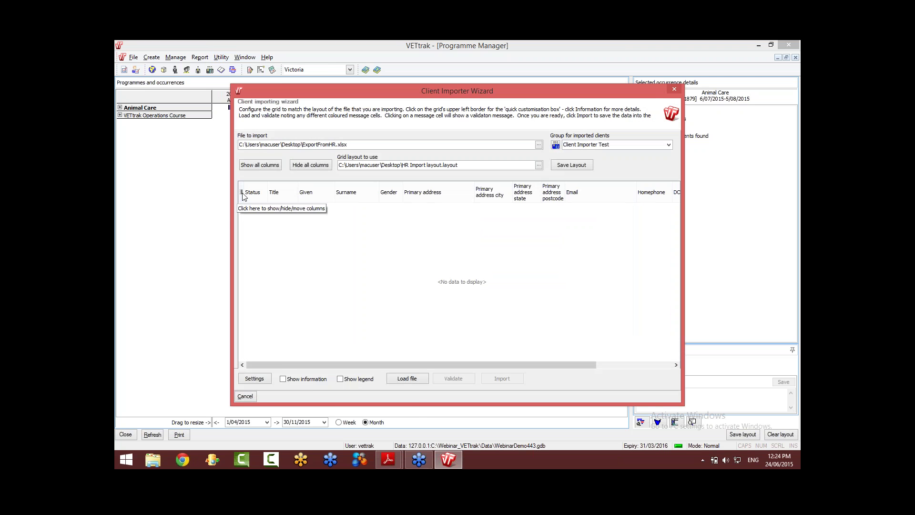
left_click(242, 192)
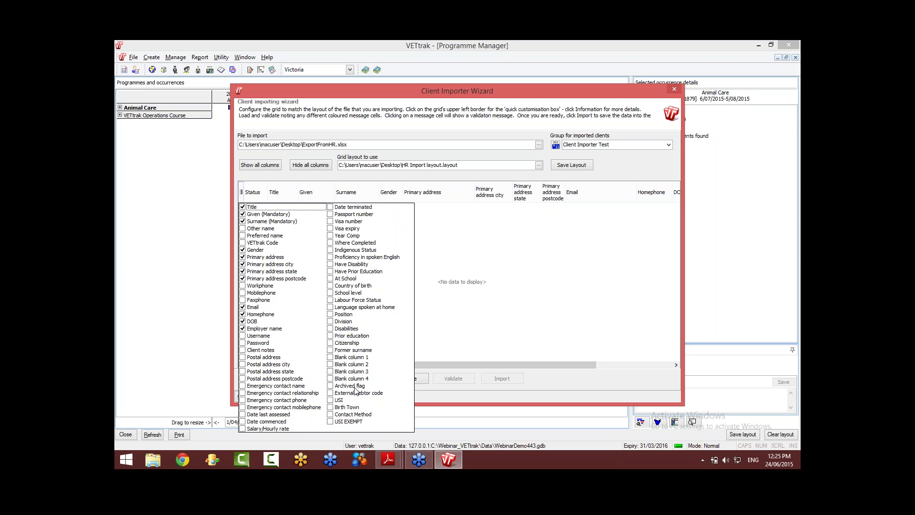
Step: Close the importer's column checklist and bring the Client Importer dialog back into focus
left_click(794, 191)
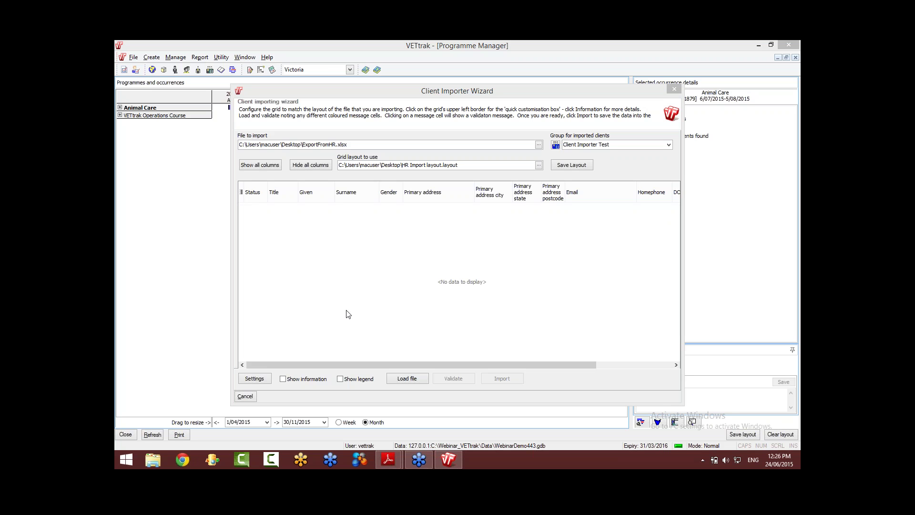
left_click(248, 397)
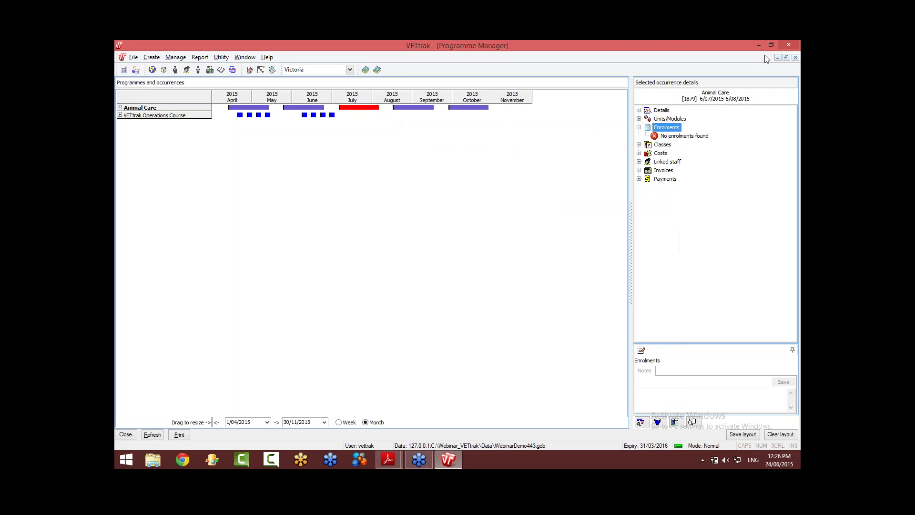
Step: Open ExportFromHR.xlsx from the desktop and insert a blank column A before Title
left_click(758, 46)
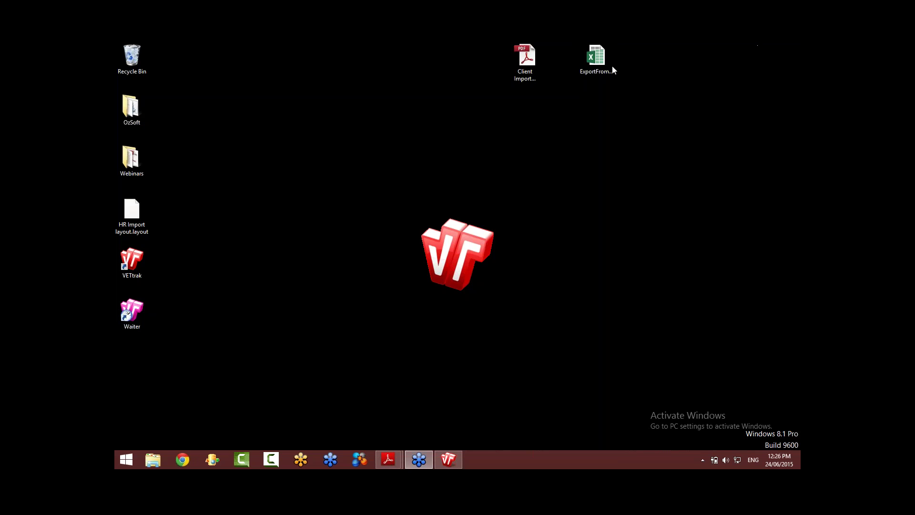
double_click(596, 59)
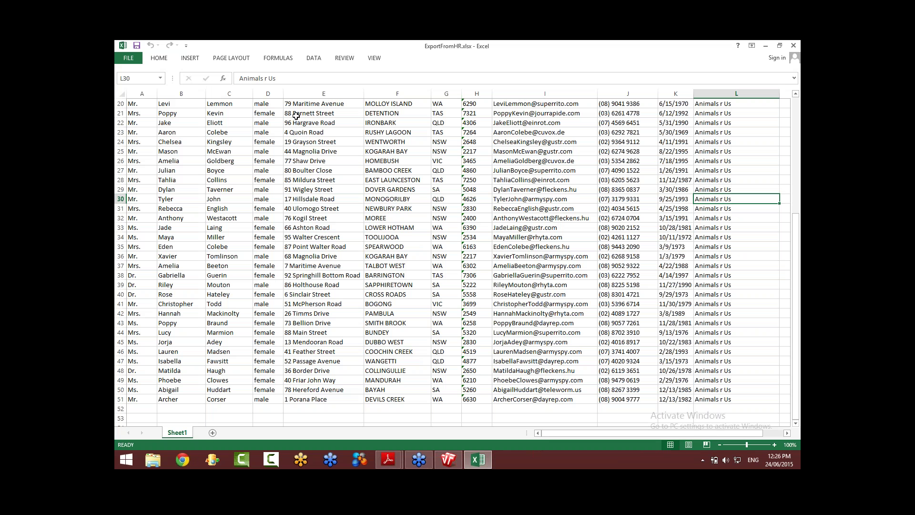
left_click(142, 93)
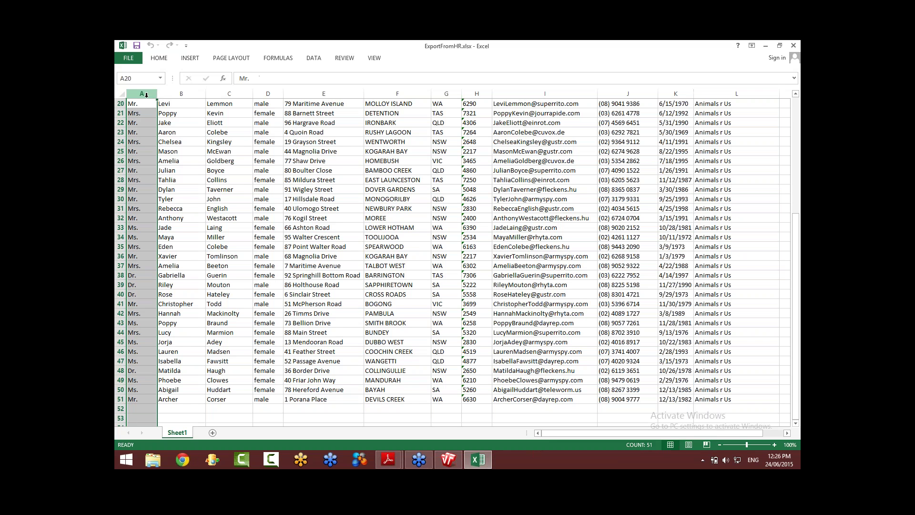
scroll(146, 95, "up", 6)
right_click(143, 94)
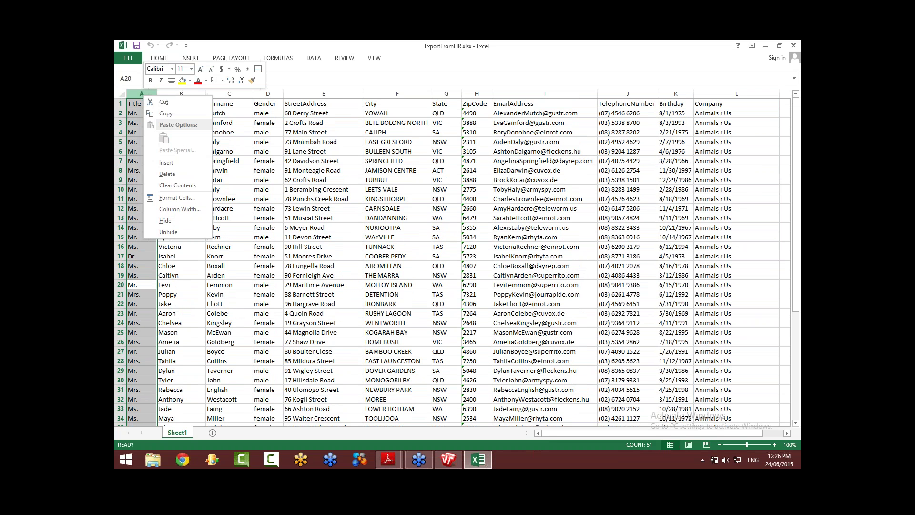
left_click(166, 162)
Step: Enter the heading Code in A1 and the code 001234 in A2
left_click(142, 106)
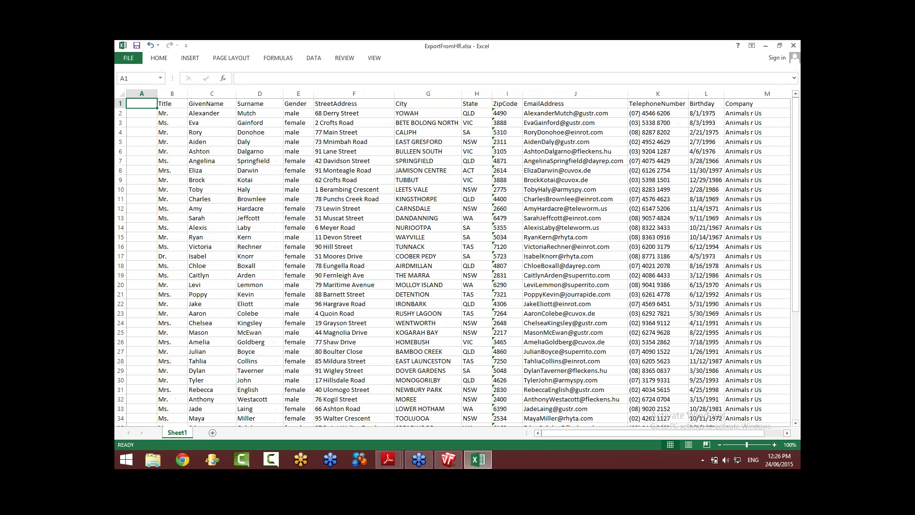
type("Code")
key("Return")
type("001234")
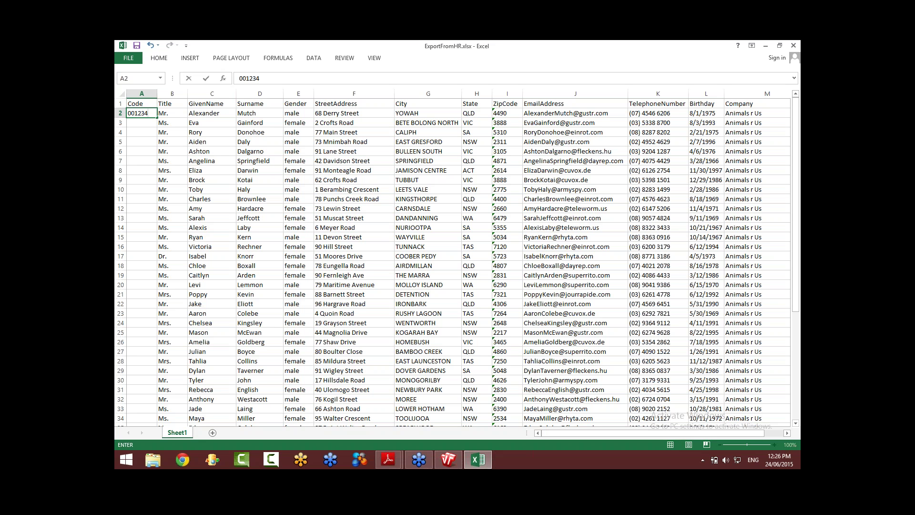
key("Return")
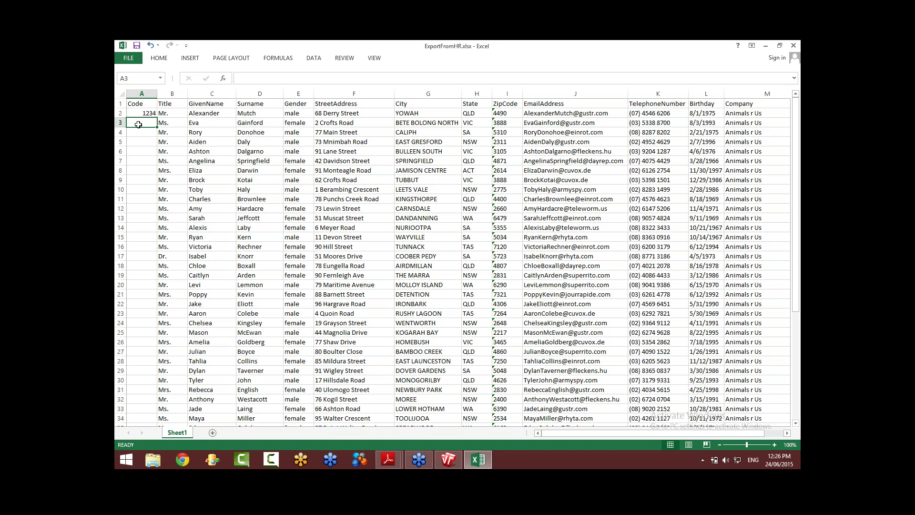
Step: Re-enter the A2 code as 0012, check its stored value, then minimise Excel
left_click(140, 115)
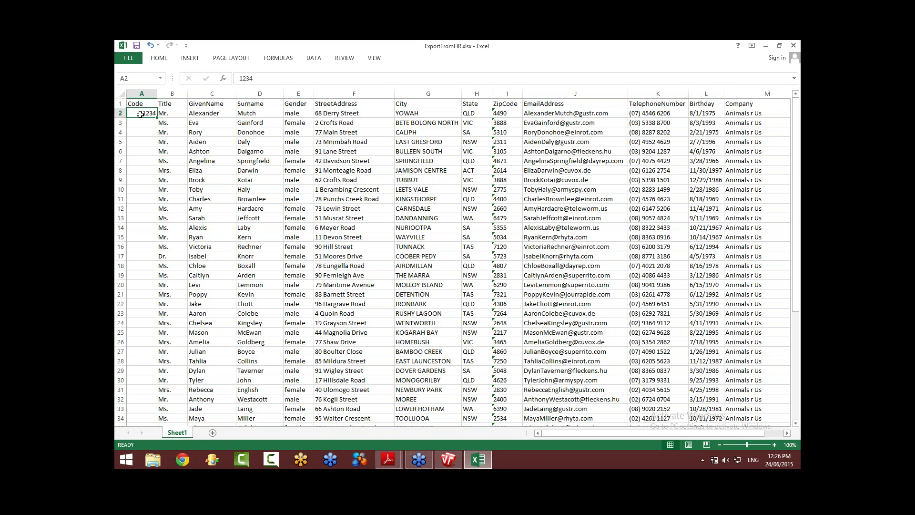
type("0012")
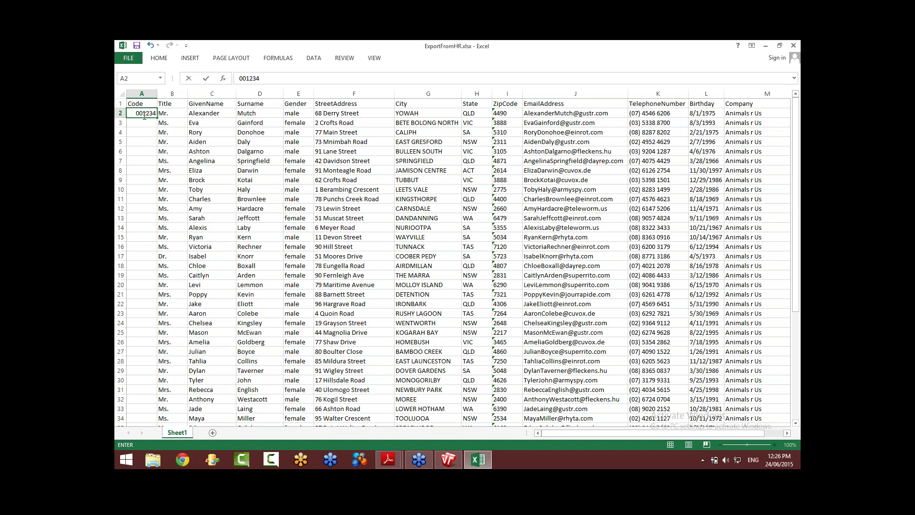
left_click(145, 134)
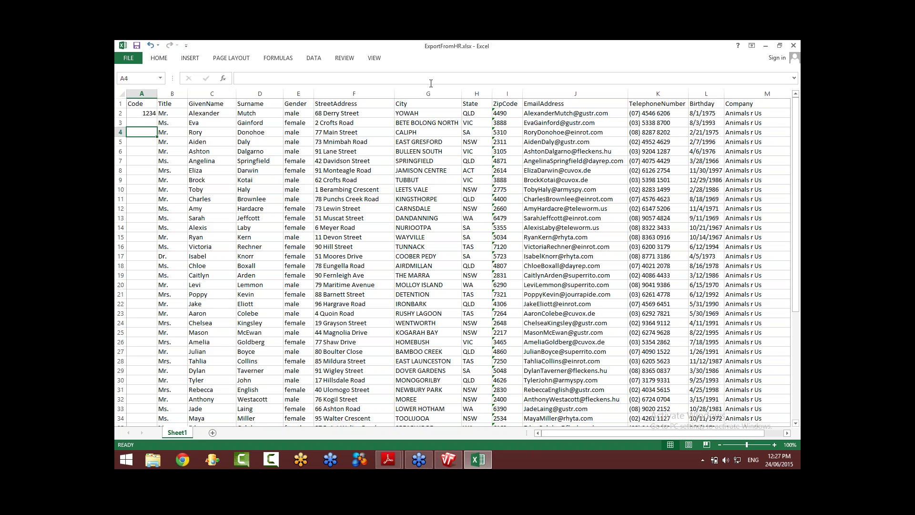
left_click(147, 114)
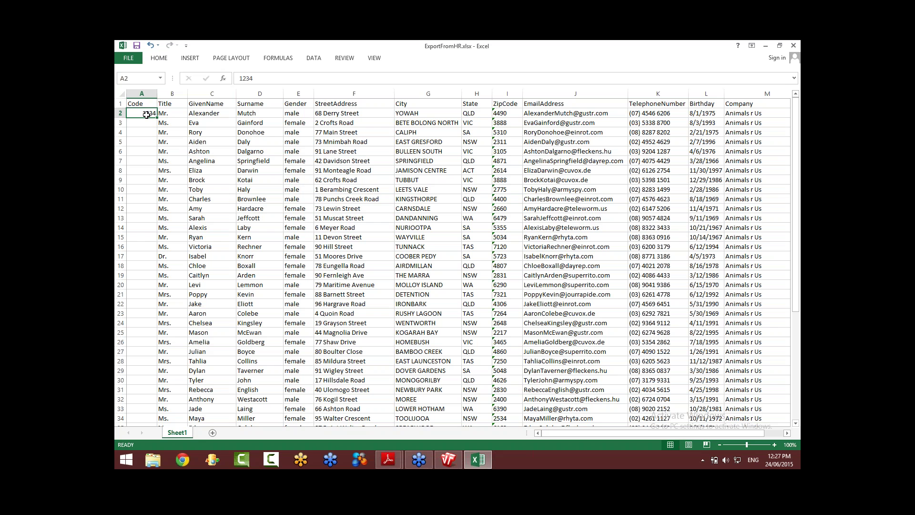
left_click(766, 47)
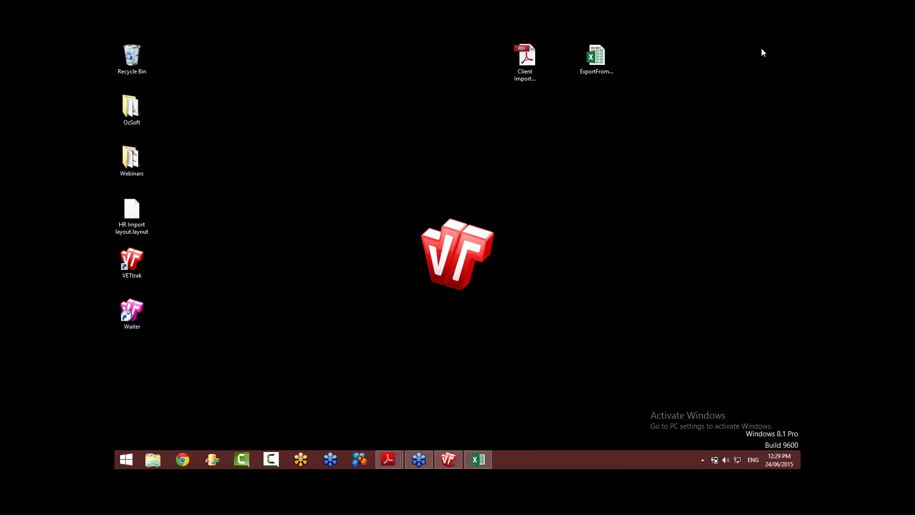
Step: Restore VETtrak and open System Reports, expanding Export Reports and Client Information Reports
left_click(448, 460)
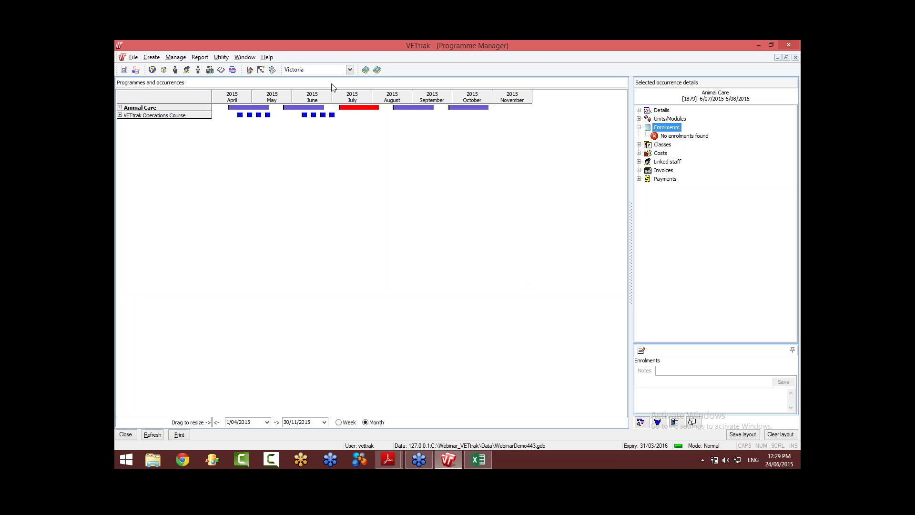
left_click(249, 70)
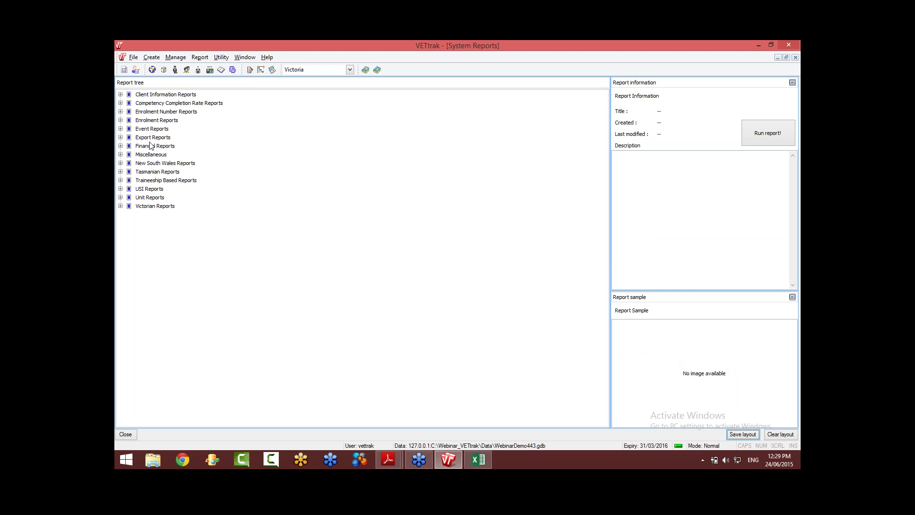
left_click(121, 138)
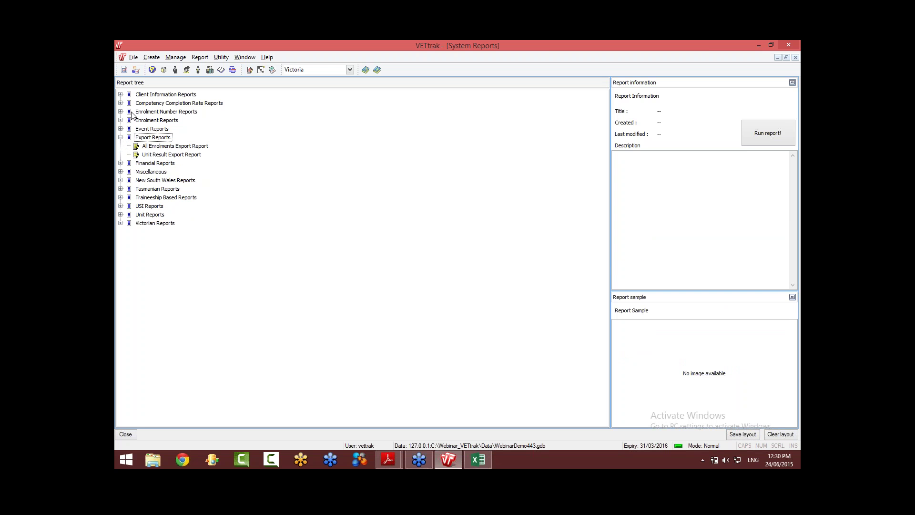
left_click(121, 95)
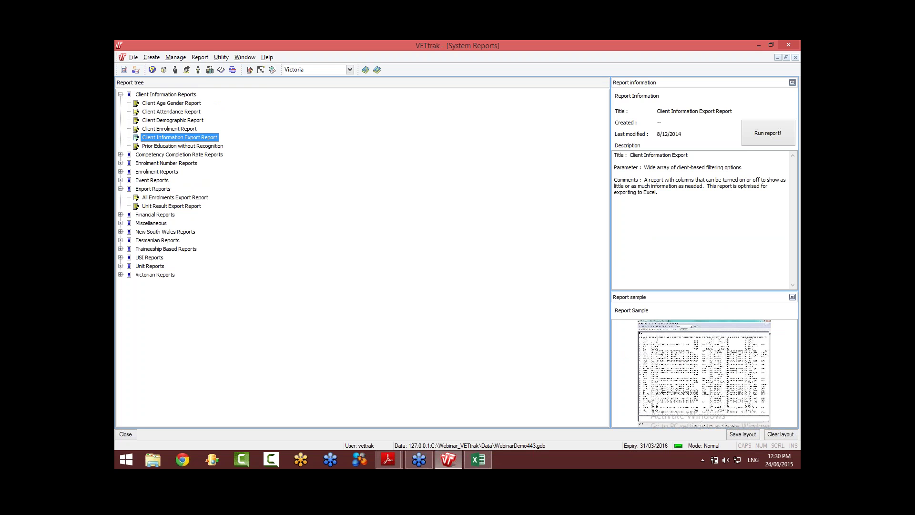
Step: Browse the report commands and utilities menus looking for the client importer
left_click(201, 58)
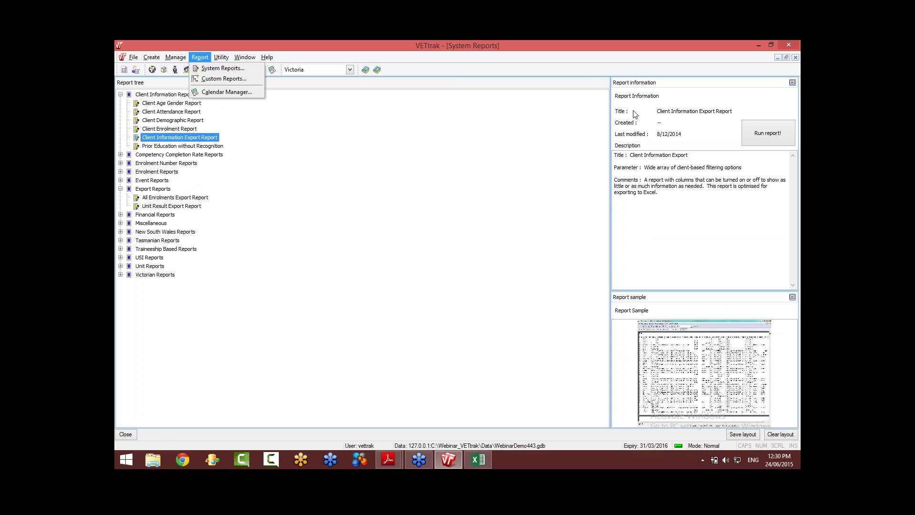
left_click(793, 186)
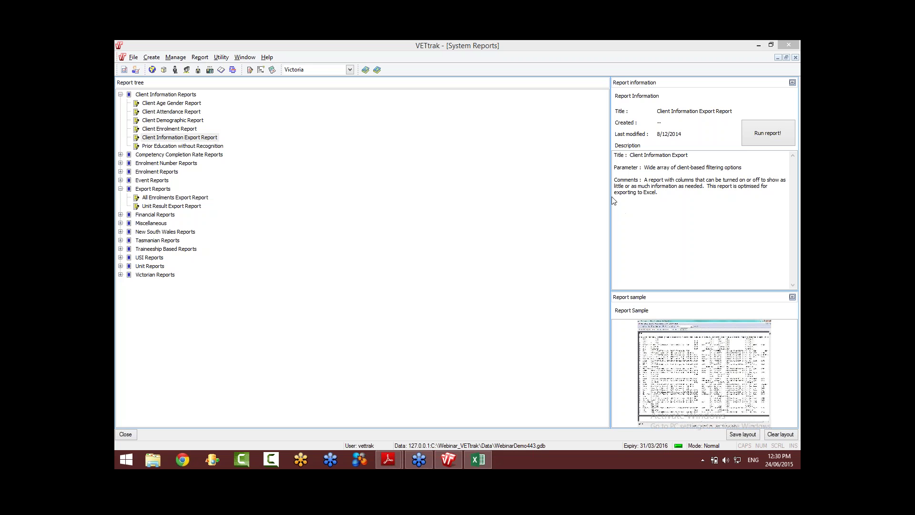
left_click(230, 59)
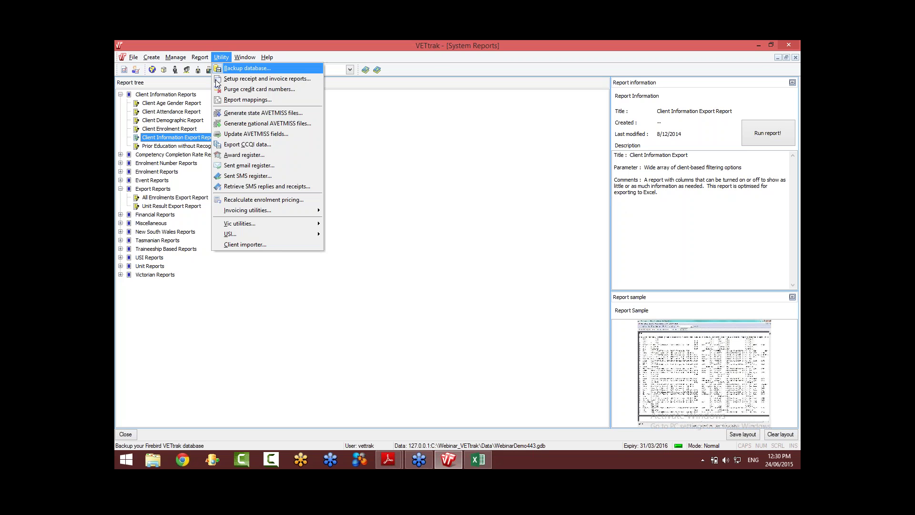
left_click(275, 244)
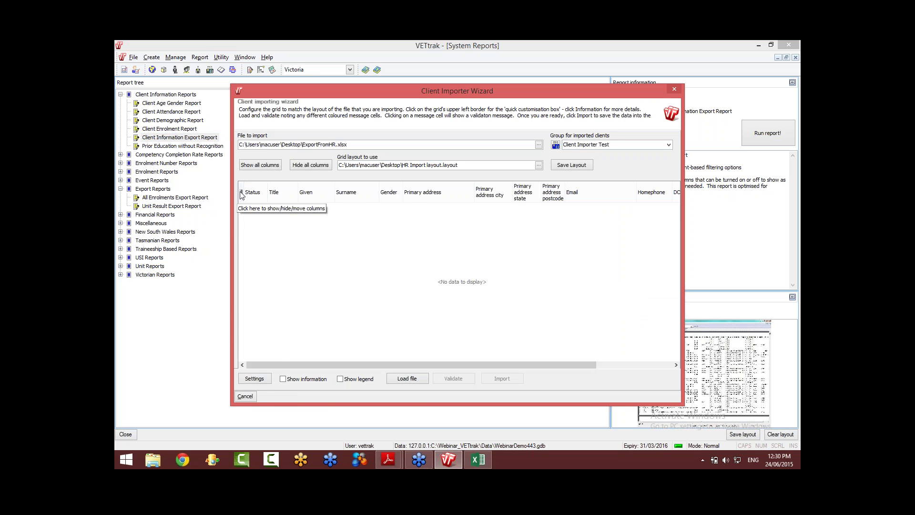
left_click(241, 192)
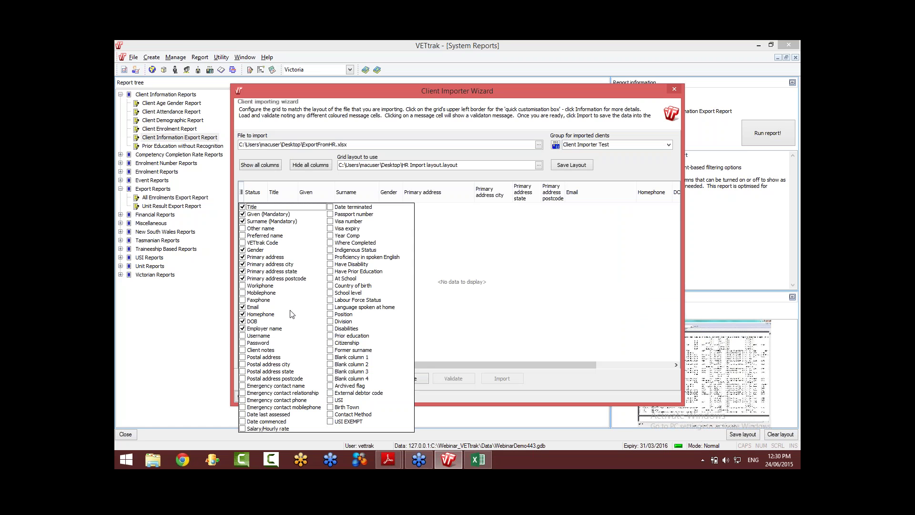
left_click(353, 272)
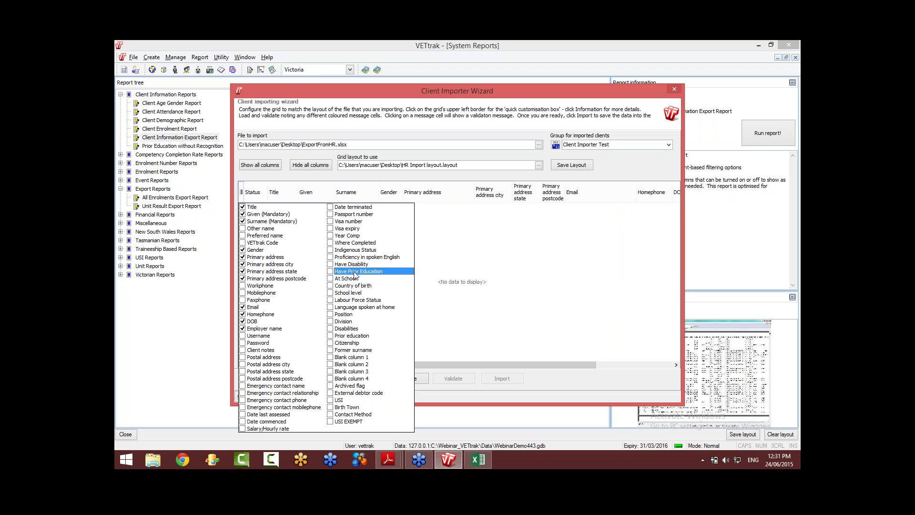
left_click(675, 90)
left_click(676, 89)
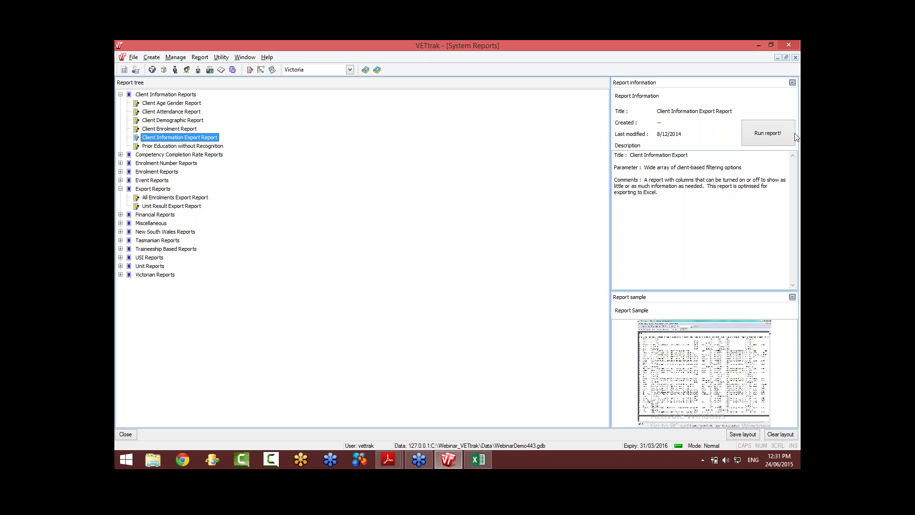
left_click(791, 64)
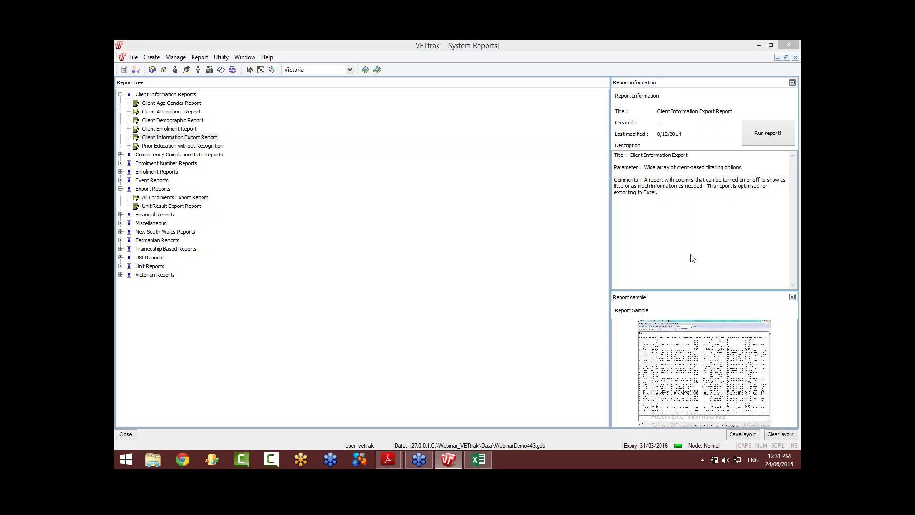